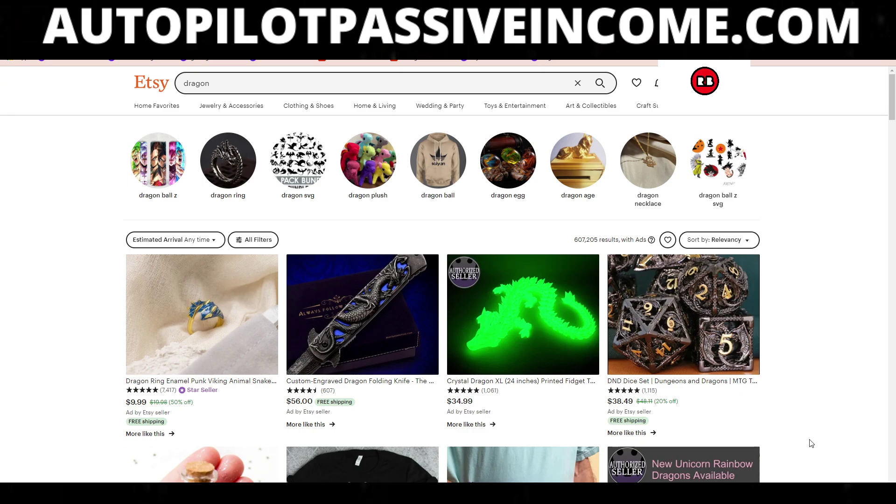
Browse the "dragon" search results and open the custom-engraved dragon folding knife listing to check its price
{"action": "scroll", "coordinate": [856, 416], "scroll_direction": "down", "scroll_amount": 1}
{"action": "scroll", "coordinate": [855, 415], "scroll_direction": "down", "scroll_amount": 10}
{"action": "scroll", "coordinate": [602, 353], "scroll_direction": "up", "scroll_amount": 5}
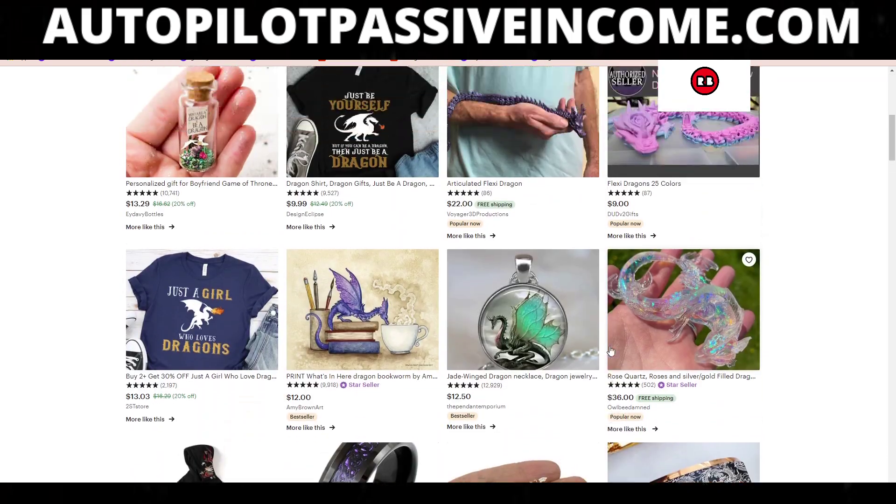
{"action": "scroll", "coordinate": [602, 353], "scroll_direction": "up", "scroll_amount": 5}
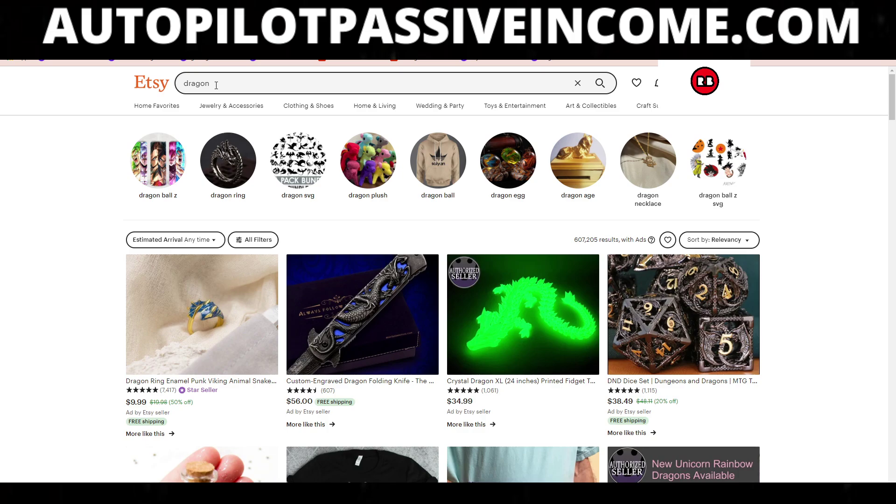
{"action": "left_click", "coordinate": [386, 345]}
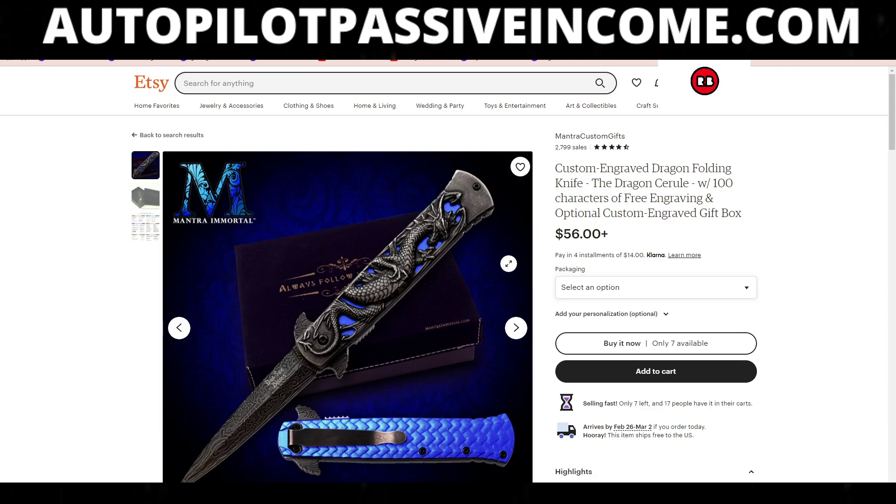
{"action": "triple_click", "coordinate": [606, 241]}
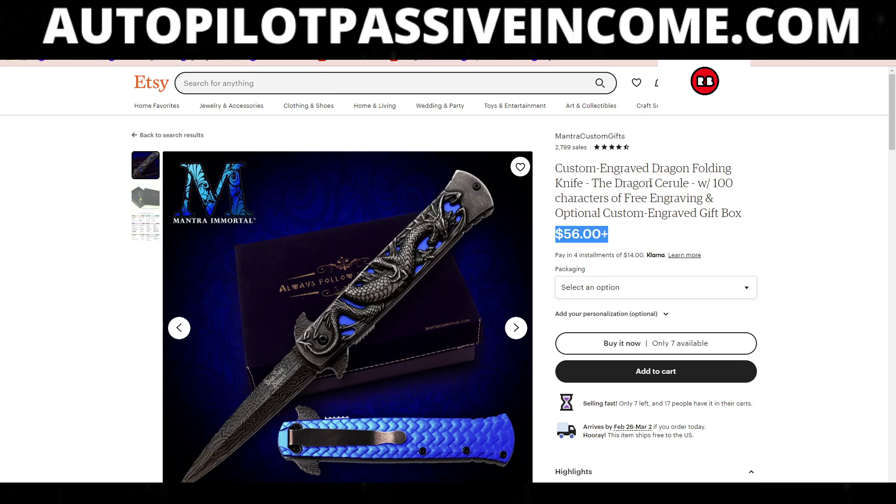
Search Etsy for "dragon knife"
{"action": "left_click", "coordinate": [352, 82]}
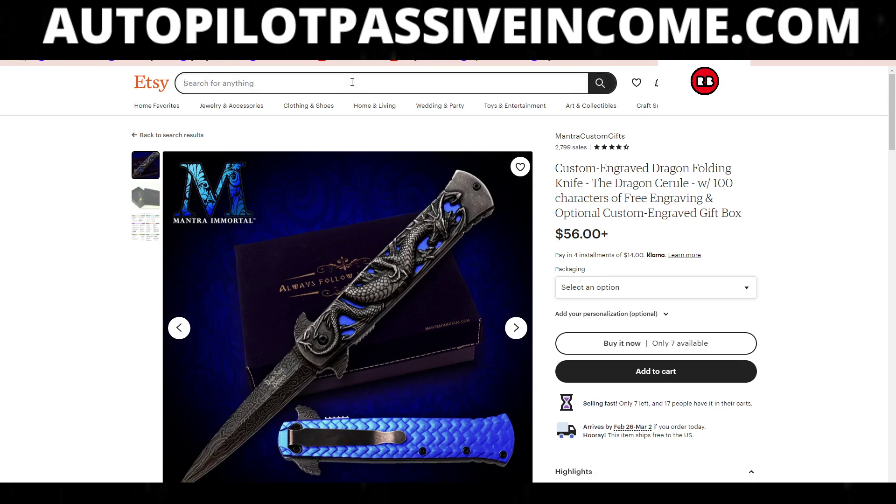
{"action": "type", "text": "dragon "}
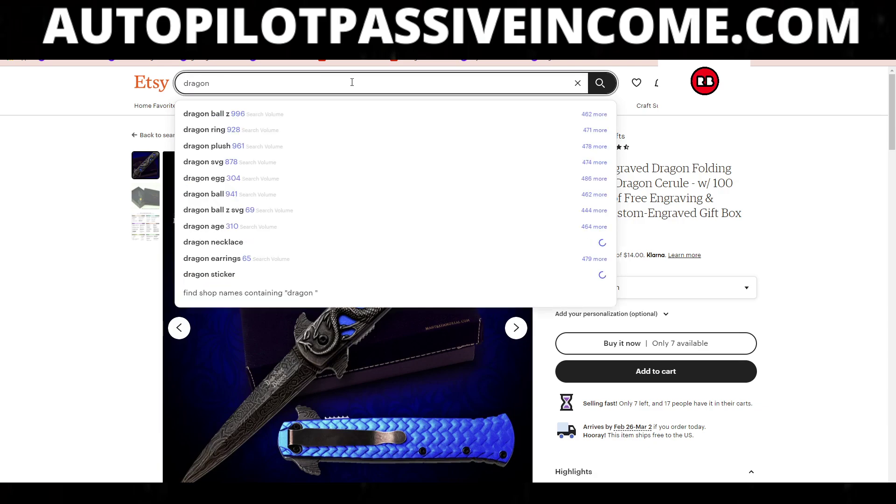
{"action": "type", "text": "knife"}
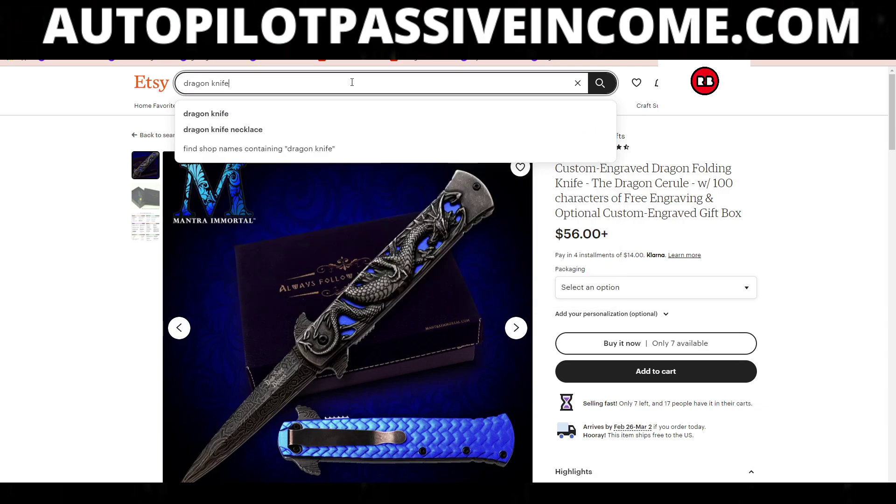
{"action": "key", "text": "Return"}
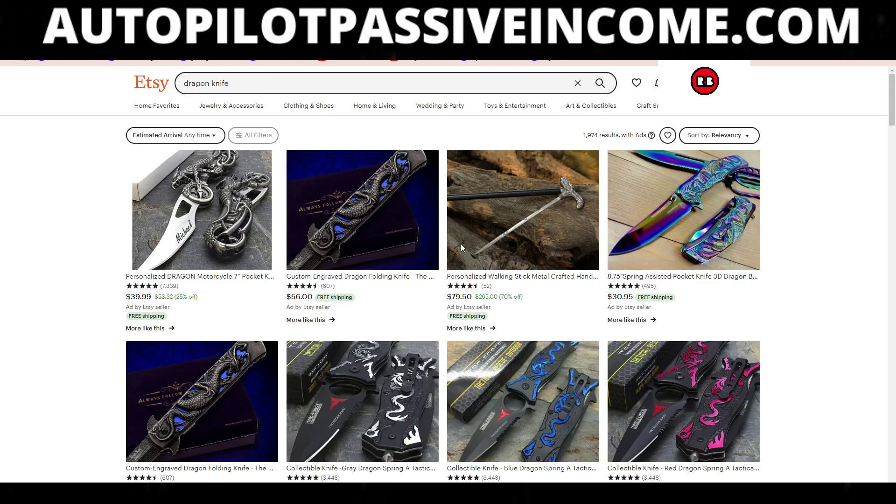
Examine the result count and the listings found for "dragon knife"
{"action": "scroll", "coordinate": [419, 308], "scroll_direction": "down", "scroll_amount": 3}
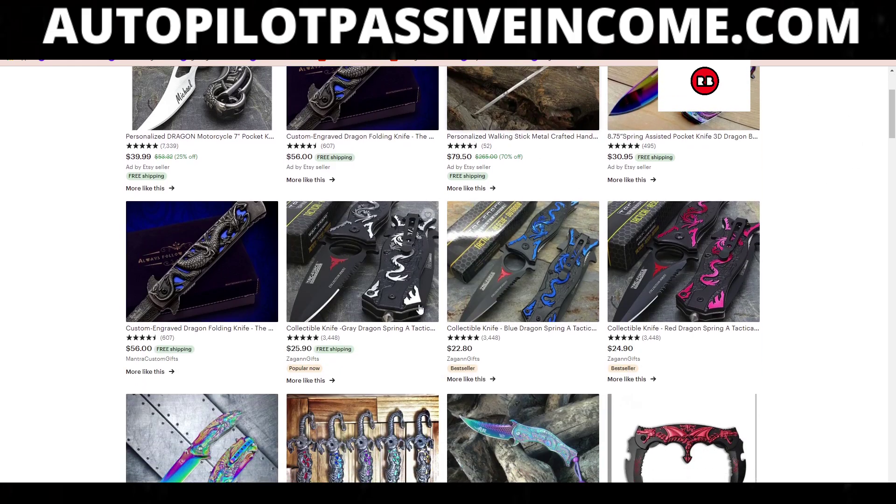
{"action": "scroll", "coordinate": [419, 308], "scroll_direction": "up", "scroll_amount": 3}
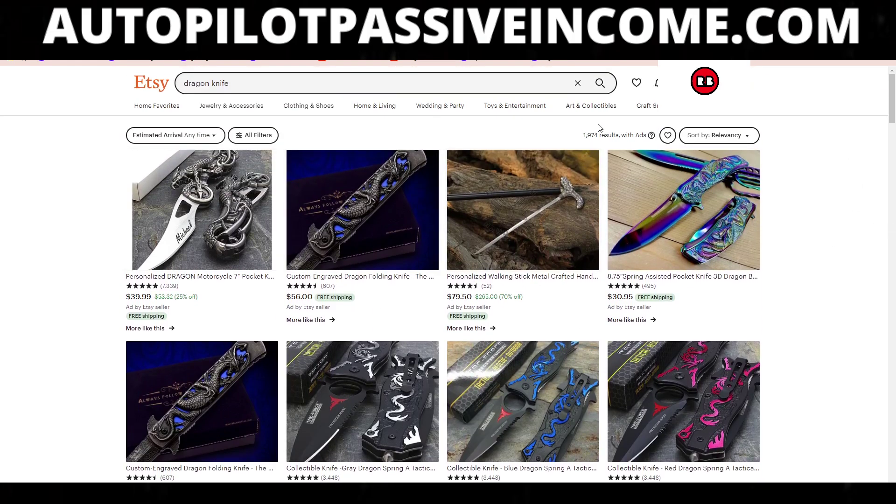
{"action": "left_click_drag", "start_coordinate": [587, 135], "coordinate": [598, 136]}
{"action": "left_click", "coordinate": [803, 177]}
{"action": "scroll", "coordinate": [616, 312], "scroll_direction": "down", "scroll_amount": 15}
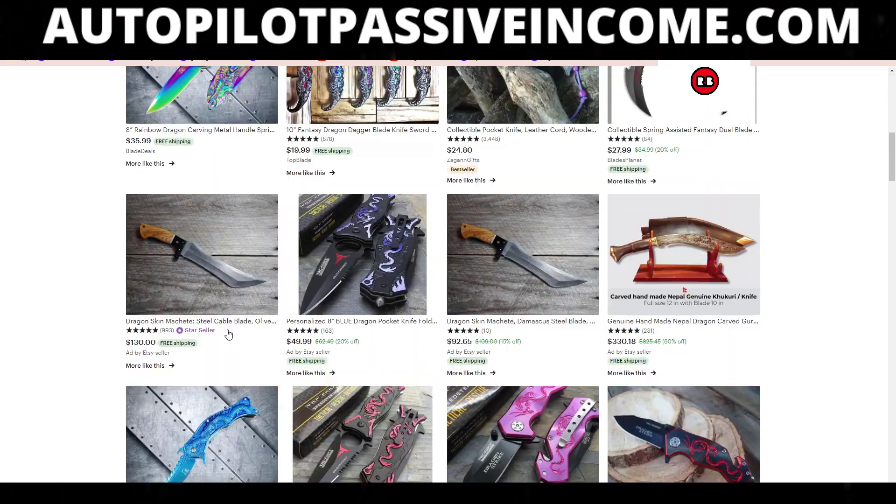
{"action": "scroll", "coordinate": [558, 323], "scroll_direction": "up", "scroll_amount": 10}
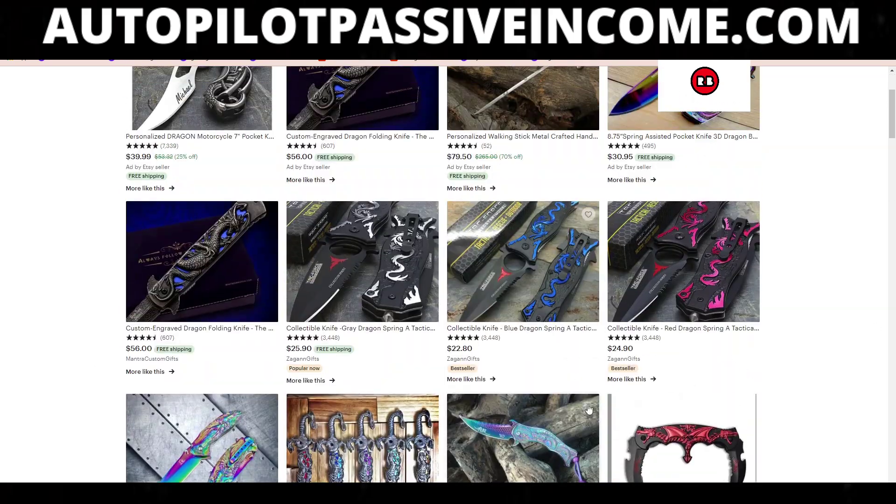
{"action": "scroll", "coordinate": [589, 406], "scroll_direction": "up", "scroll_amount": 3}
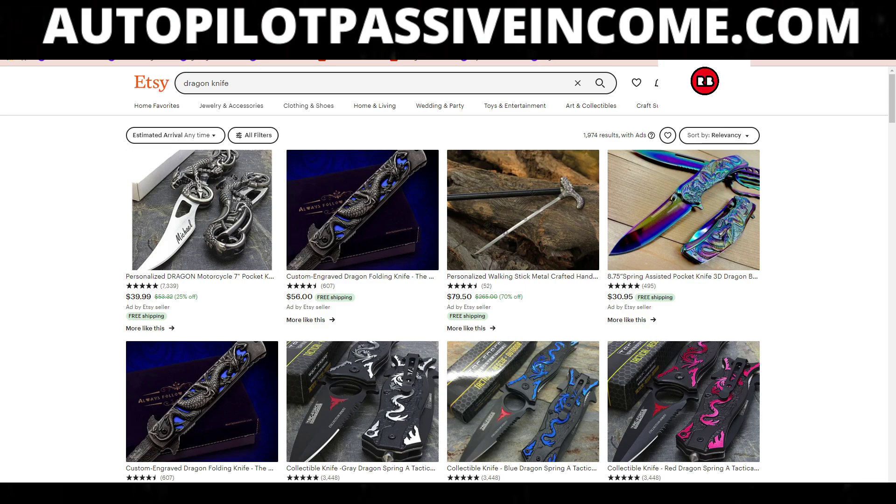
Shorten the search term to "dragon" and review the search volumes of the suggested keywords
{"action": "left_click", "coordinate": [267, 85]}
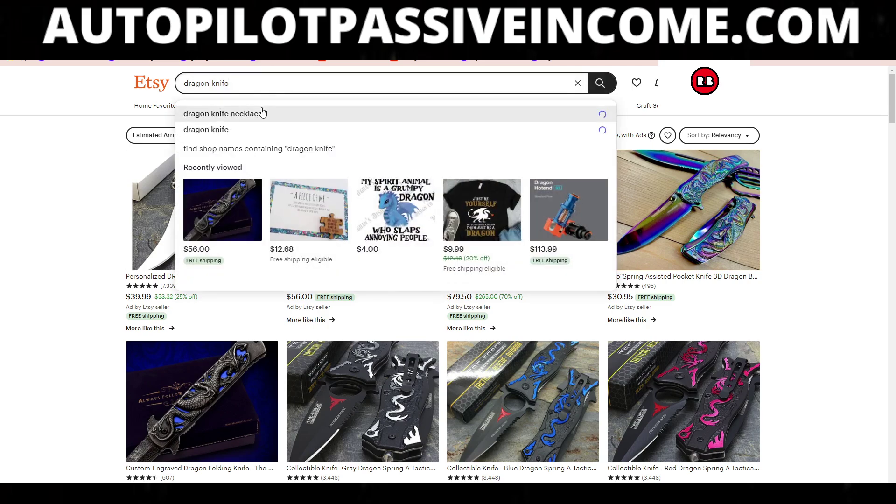
{"action": "key", "text": "BackSpace"}
{"action": "key", "text": "BackSpace"}
{"action": "key", "text": "BackSpace"}
{"action": "key", "text": "BackSpace"}
{"action": "key", "text": "BackSpace"}
{"action": "key", "text": "BackSpace"}
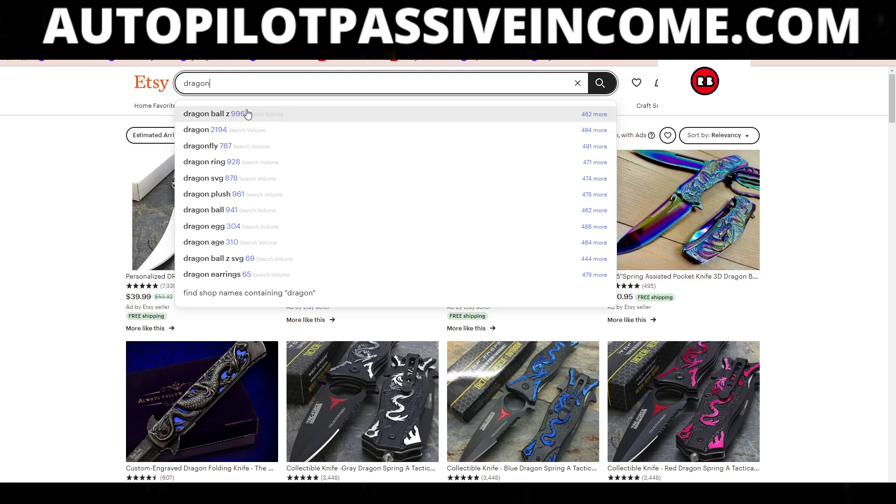
{"action": "scroll", "coordinate": [238, 126], "scroll_direction": "down", "scroll_amount": 1}
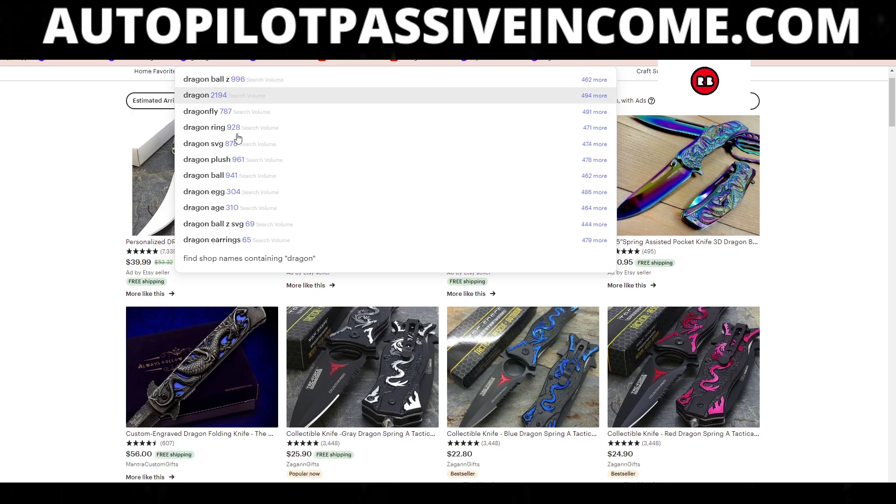
{"action": "scroll", "coordinate": [349, 204], "scroll_direction": "up", "scroll_amount": 1}
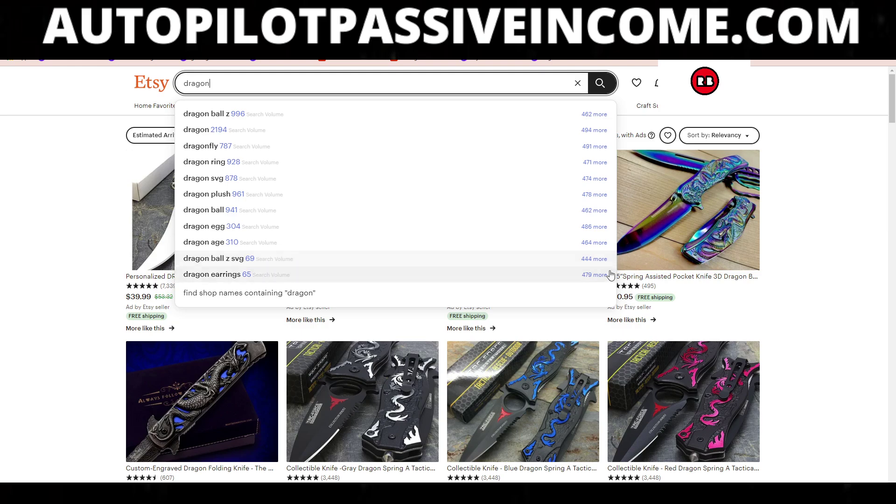
Open the related keyword suggestions for "dragon ball z svg" and look through the keyword list
{"action": "left_click", "coordinate": [597, 259]}
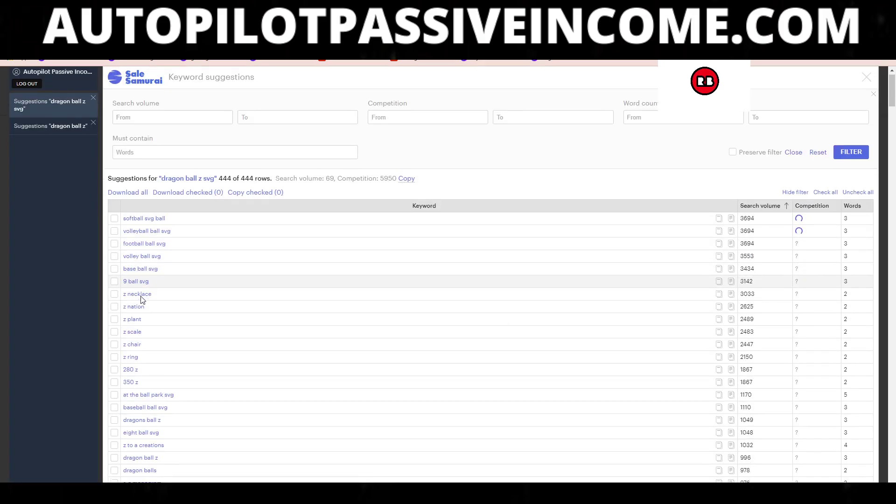
{"action": "scroll", "coordinate": [170, 300], "scroll_direction": "down", "scroll_amount": 6}
{"action": "scroll", "coordinate": [250, 432], "scroll_direction": "down", "scroll_amount": 8}
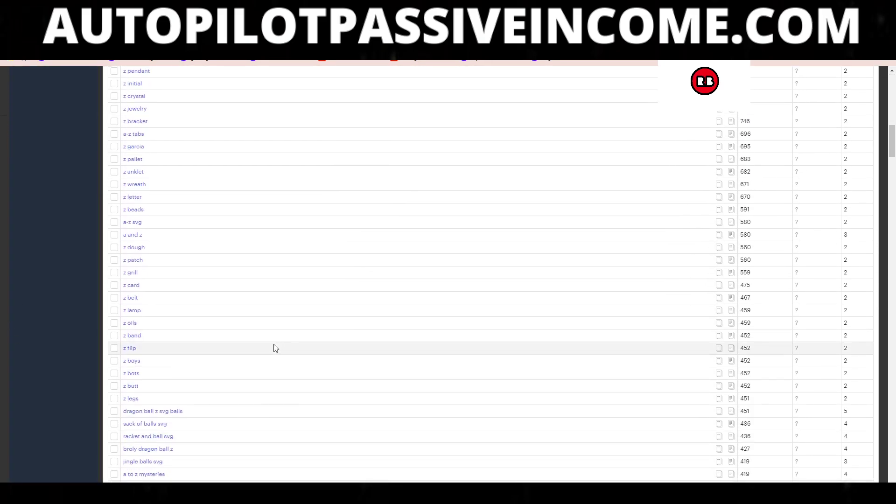
{"action": "scroll", "coordinate": [258, 438], "scroll_direction": "up", "scroll_amount": 6}
{"action": "scroll", "coordinate": [263, 417], "scroll_direction": "up", "scroll_amount": 10}
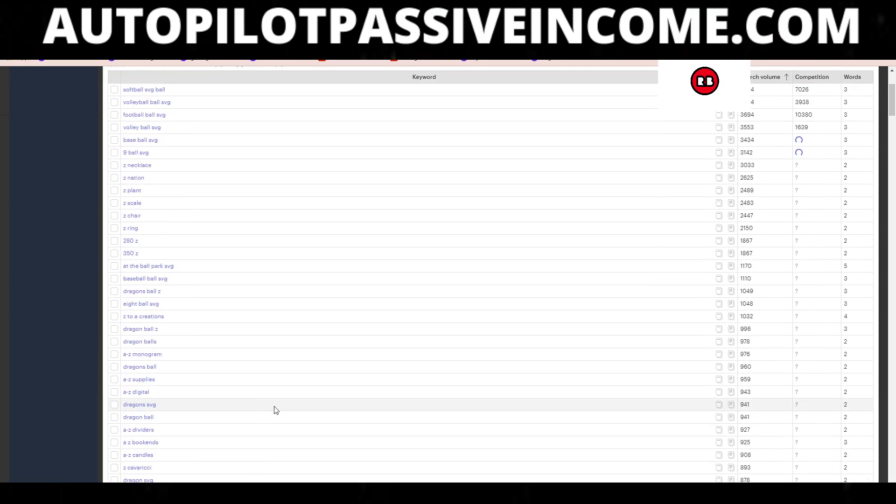
{"action": "scroll", "coordinate": [180, 246], "scroll_direction": "down", "scroll_amount": 10}
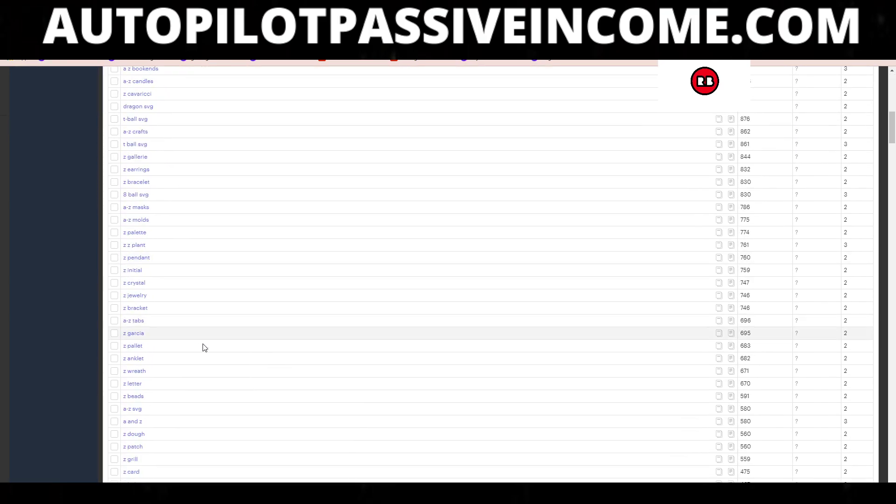
{"action": "scroll", "coordinate": [214, 306], "scroll_direction": "up", "scroll_amount": 6}
{"action": "scroll", "coordinate": [251, 263], "scroll_direction": "up", "scroll_amount": 5}
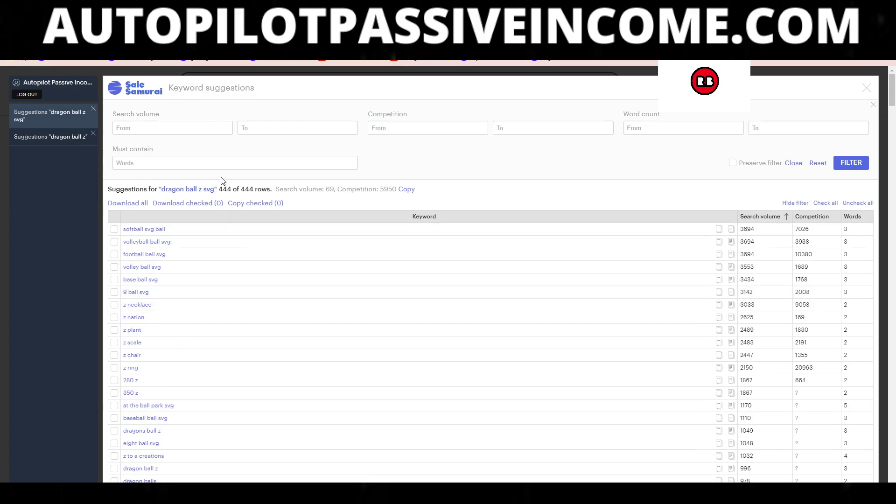
Check the row count, search volume and competition for "dragon ball z svg", and close the keyword suggestions
{"action": "left_click_drag", "start_coordinate": [227, 189], "coordinate": [257, 190]}
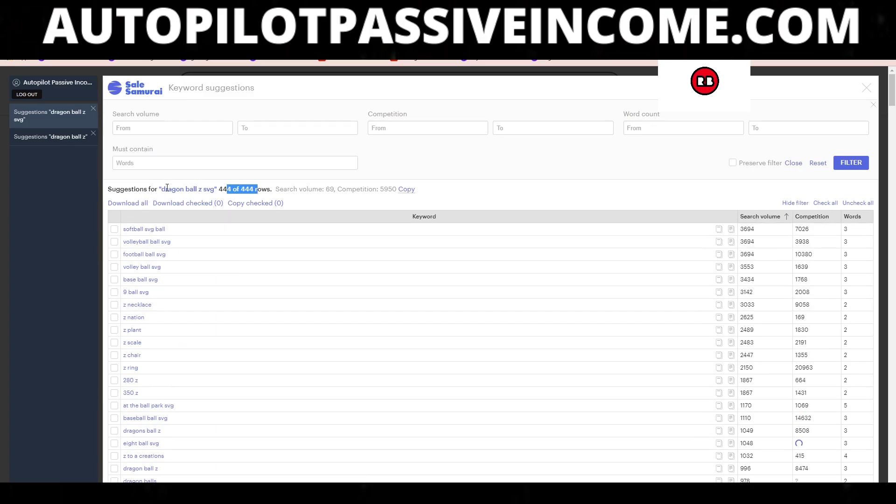
{"action": "left_click_drag", "start_coordinate": [312, 188], "coordinate": [333, 191]}
{"action": "left_click", "coordinate": [357, 186]}
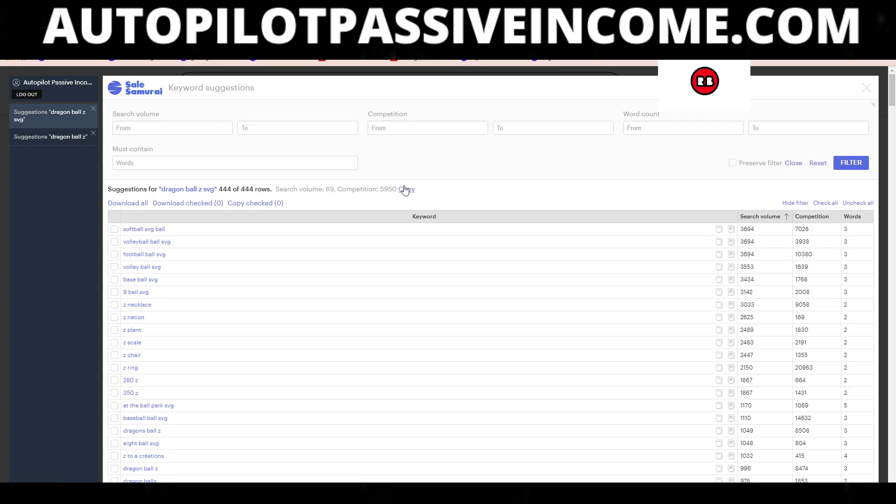
{"action": "left_click_drag", "start_coordinate": [377, 188], "coordinate": [389, 188]}
{"action": "left_click_drag", "start_coordinate": [312, 189], "coordinate": [349, 189]}
{"action": "left_click", "coordinate": [349, 189]}
{"action": "left_click", "coordinate": [866, 89]}
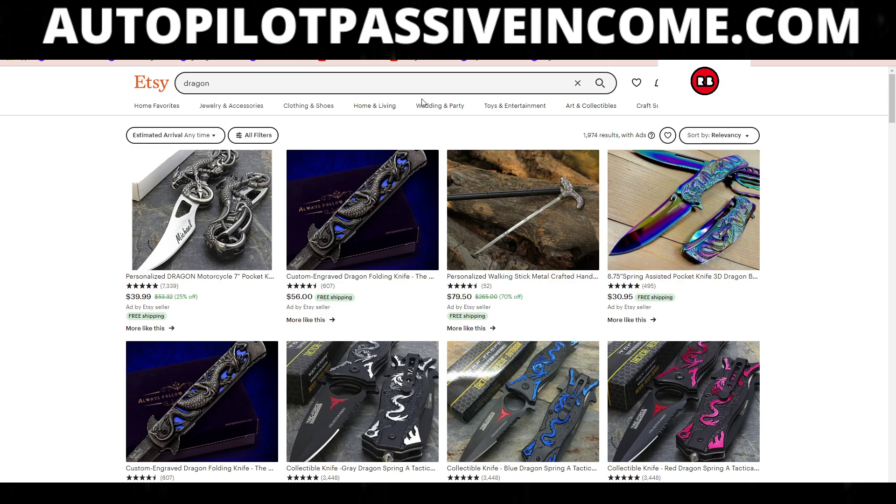
Open the related keyword suggestions for "dragon ball z" from the search suggestions and look through the list
{"action": "left_click", "coordinate": [420, 83]}
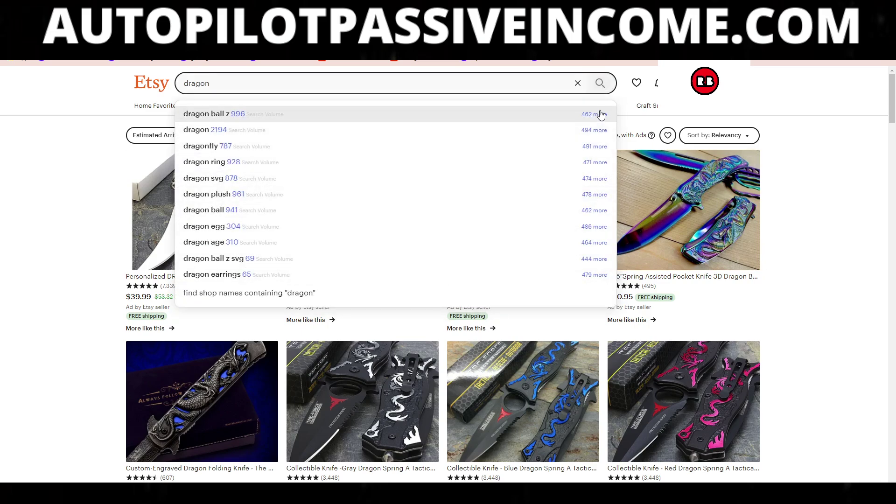
{"action": "left_click", "coordinate": [601, 115]}
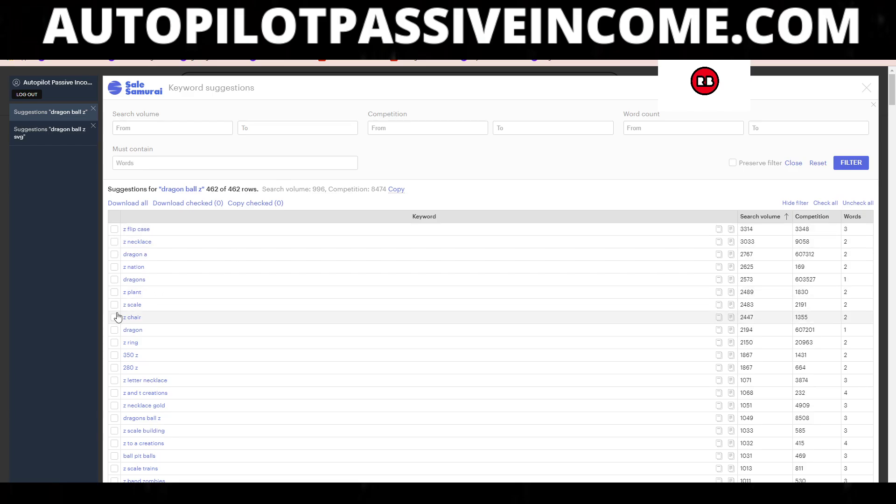
{"action": "scroll", "coordinate": [196, 222], "scroll_direction": "down", "scroll_amount": 1}
{"action": "scroll", "coordinate": [140, 238], "scroll_direction": "up", "scroll_amount": 1}
{"action": "scroll", "coordinate": [119, 240], "scroll_direction": "down", "scroll_amount": 12}
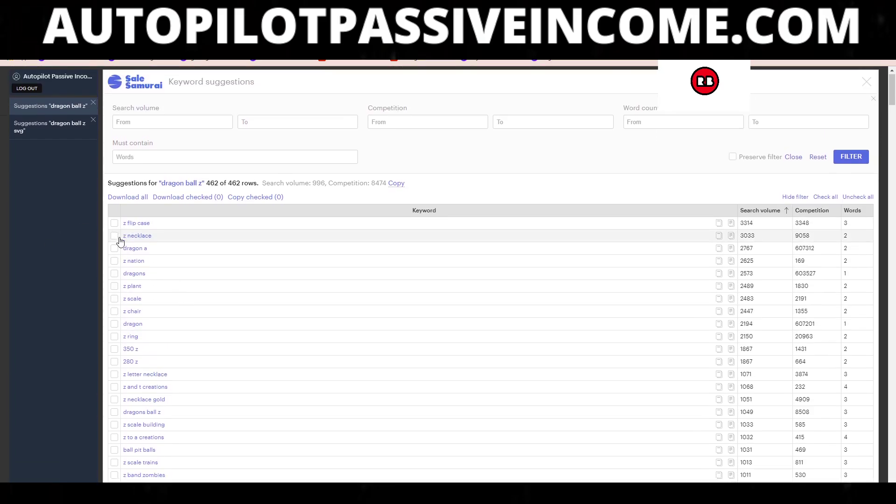
{"action": "scroll", "coordinate": [132, 287], "scroll_direction": "up", "scroll_amount": 12}
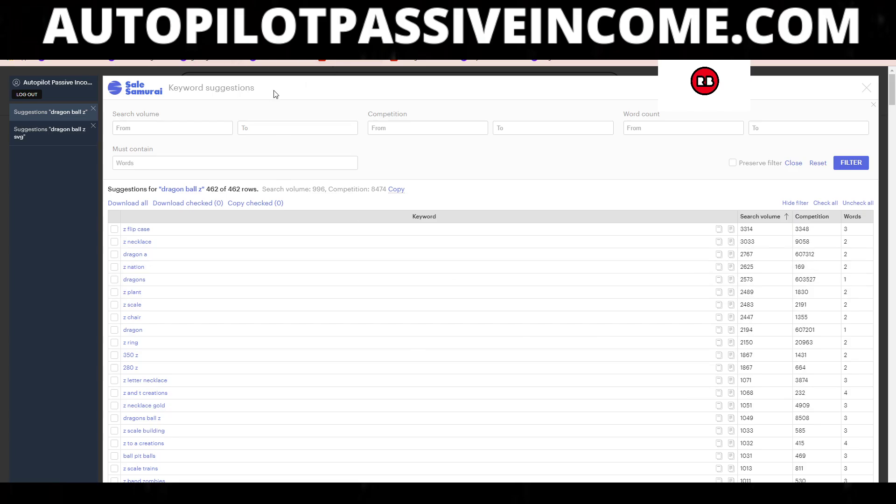
Sort the keyword suggestions by word count and finally by highest competition to compare competition with search volume
{"action": "left_click", "coordinate": [859, 219]}
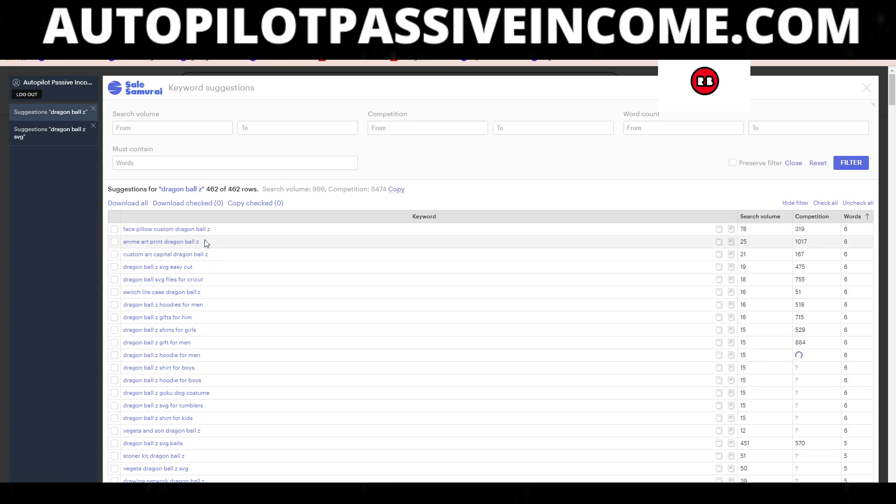
{"action": "left_click", "coordinate": [811, 217]}
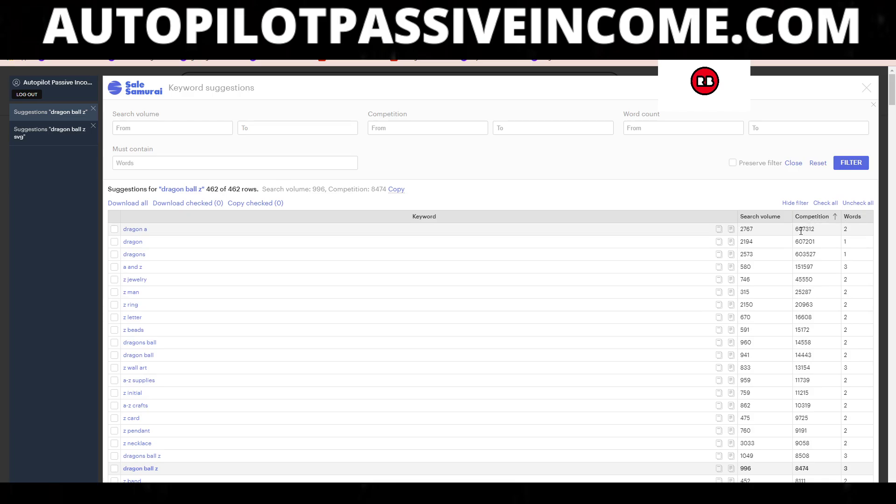
{"action": "left_click_drag", "start_coordinate": [795, 230], "coordinate": [817, 234]}
{"action": "left_click_drag", "start_coordinate": [753, 229], "coordinate": [741, 229]}
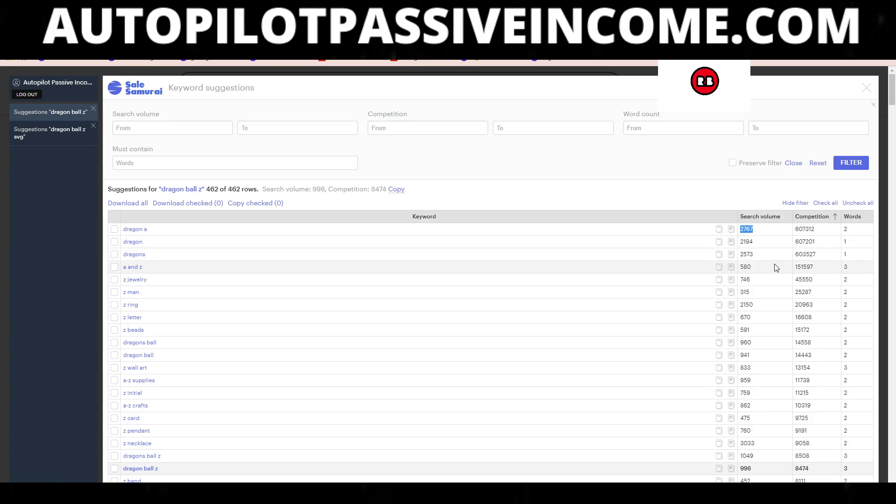
{"action": "left_click_drag", "start_coordinate": [810, 269], "coordinate": [795, 265]}
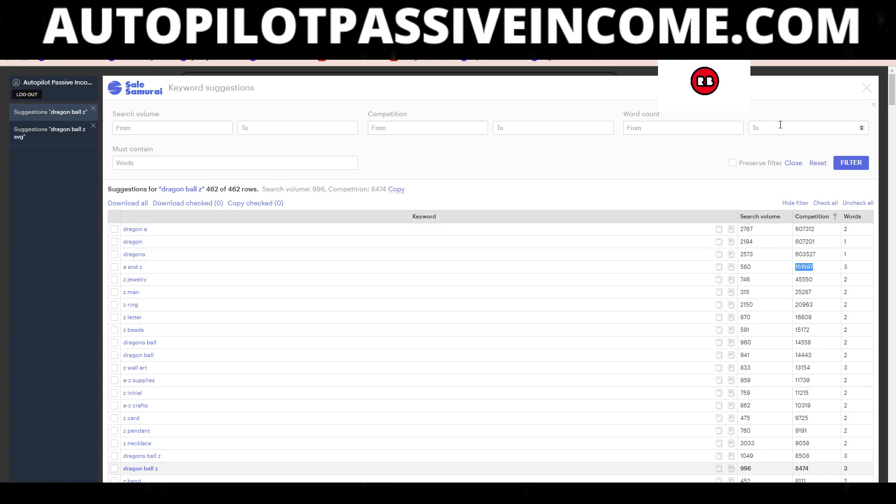
{"action": "scroll", "coordinate": [800, 379], "scroll_direction": "down", "scroll_amount": 4}
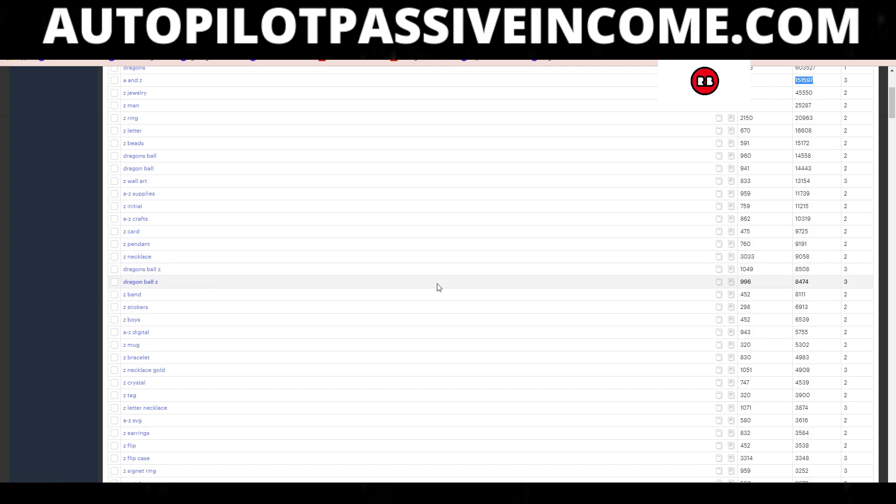
{"action": "left_click", "coordinate": [731, 271]}
{"action": "scroll", "coordinate": [145, 204], "scroll_direction": "up", "scroll_amount": 4}
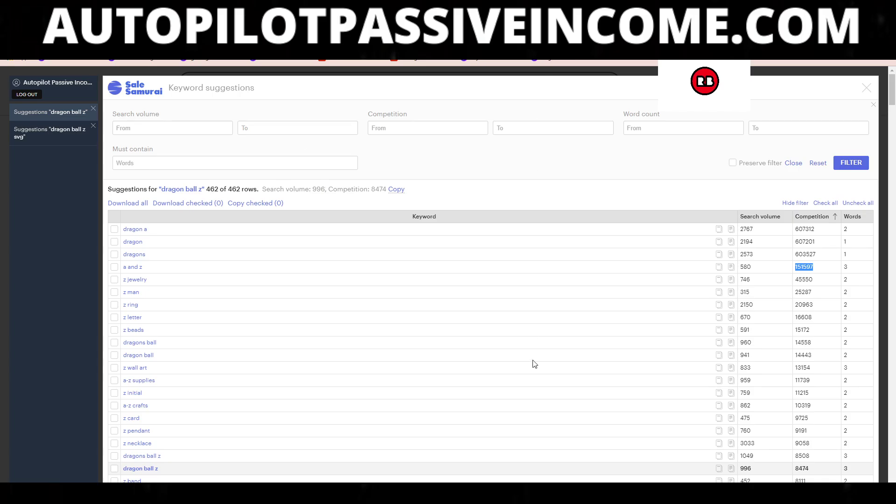
Look through the "dragon ball z" keyword suggestions sorted by competition, comparing search volume, competition and word count
{"action": "scroll", "coordinate": [272, 455], "scroll_direction": "down", "scroll_amount": 4}
{"action": "scroll", "coordinate": [183, 445], "scroll_direction": "up", "scroll_amount": 4}
{"action": "left_click_drag", "start_coordinate": [654, 115], "coordinate": [633, 115]}
{"action": "scroll", "coordinate": [744, 339], "scroll_direction": "down", "scroll_amount": 3}
{"action": "scroll", "coordinate": [744, 338], "scroll_direction": "up", "scroll_amount": 3}
{"action": "scroll", "coordinate": [594, 260], "scroll_direction": "down", "scroll_amount": 8}
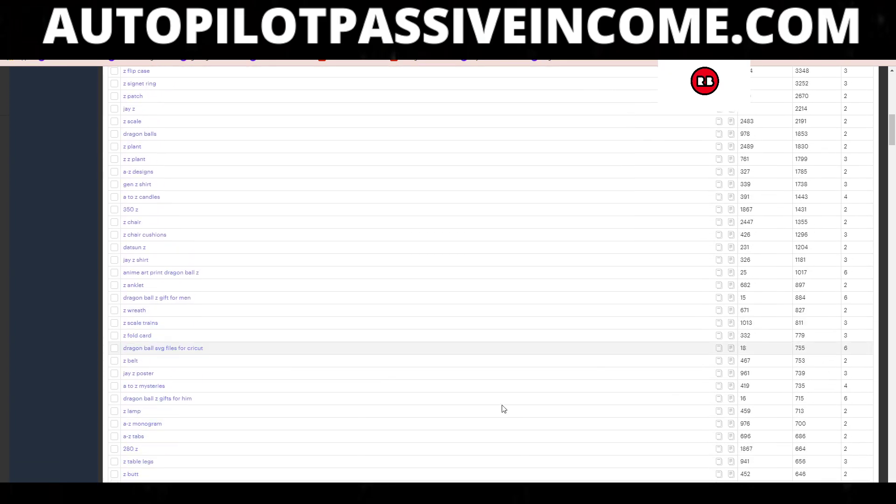
{"action": "scroll", "coordinate": [580, 336], "scroll_direction": "up", "scroll_amount": 8}
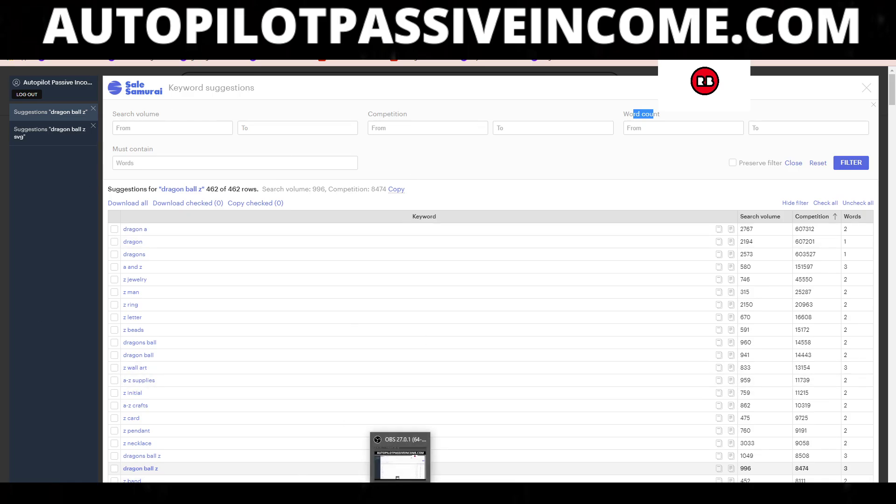
Switch to OBS, hide the Redbubble logo source Image 3 from the scene, and return to the Sale Samurai search page
{"action": "left_click", "coordinate": [400, 493]}
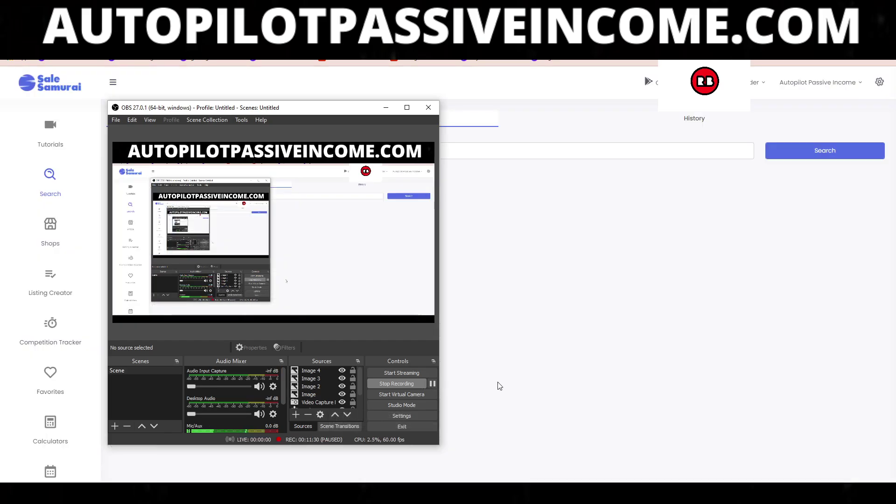
{"action": "left_click", "coordinate": [574, 370]}
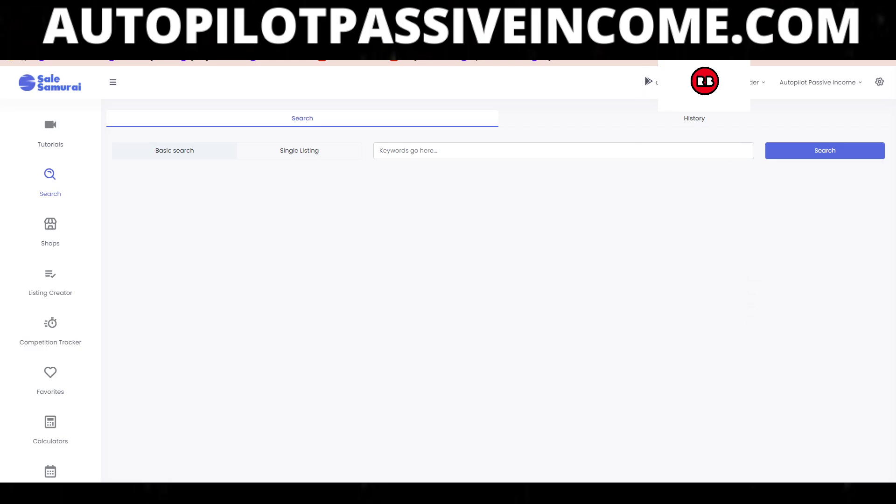
{"action": "key", "text": "alt+Tab"}
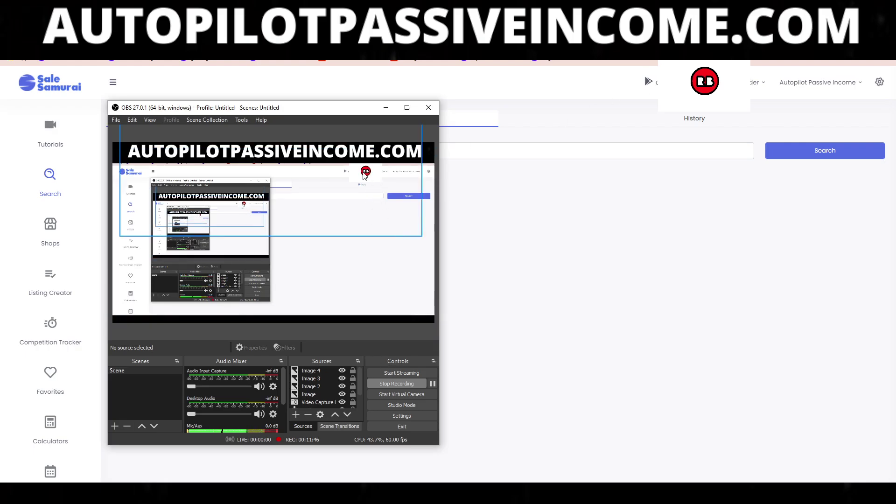
{"action": "left_click_drag", "start_coordinate": [365, 175], "coordinate": [399, 253]}
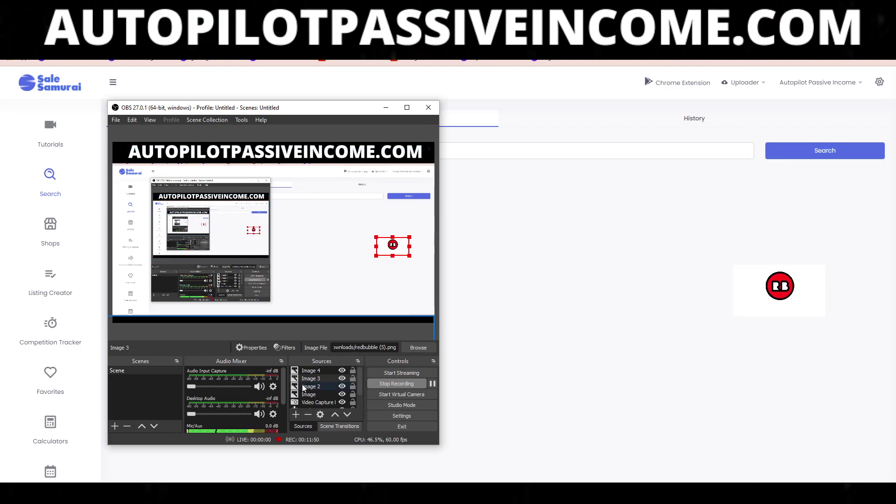
{"action": "left_click", "coordinate": [342, 378]}
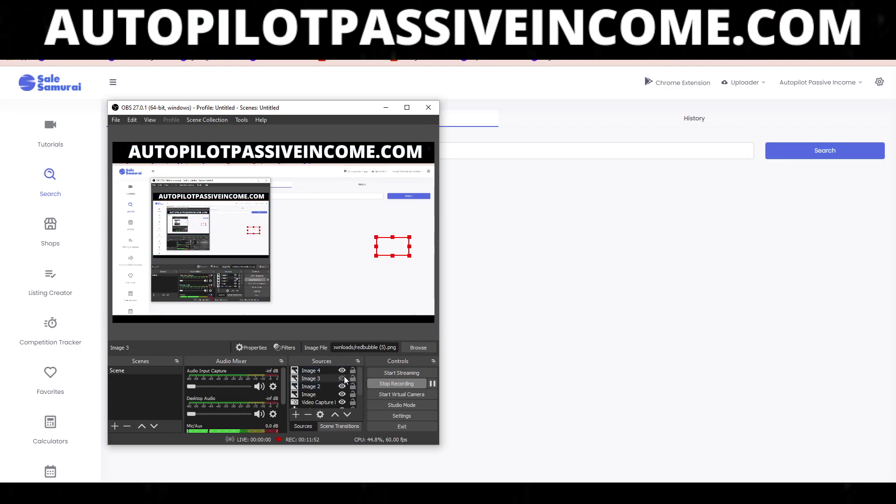
{"action": "left_click", "coordinate": [647, 286]}
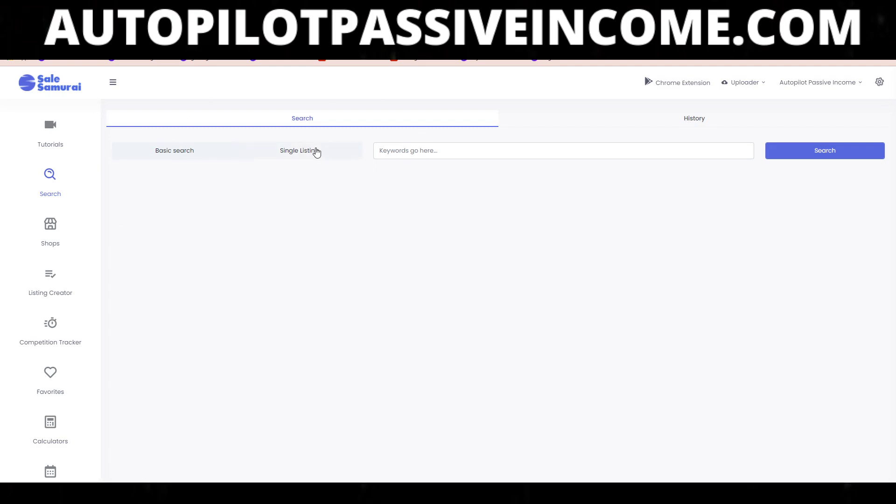
Run a basic keyword search for "dragon"
{"action": "left_click", "coordinate": [316, 150]}
{"action": "left_click", "coordinate": [187, 156]}
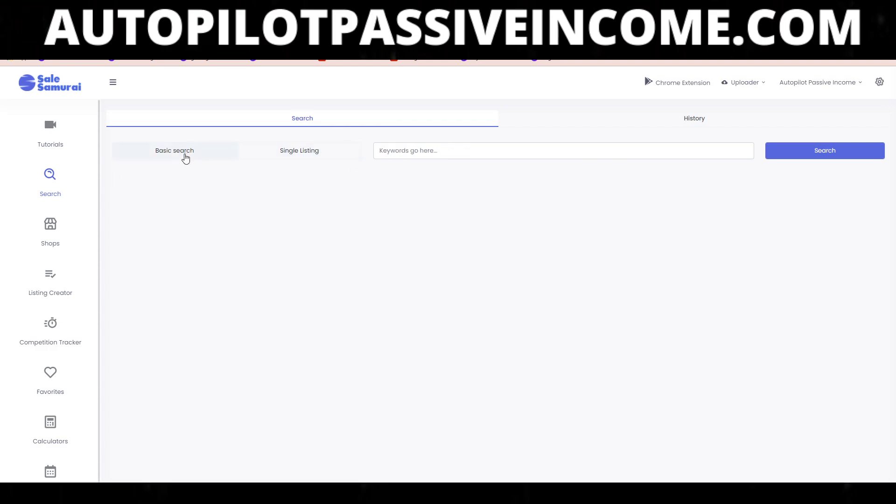
{"action": "left_click", "coordinate": [390, 152]}
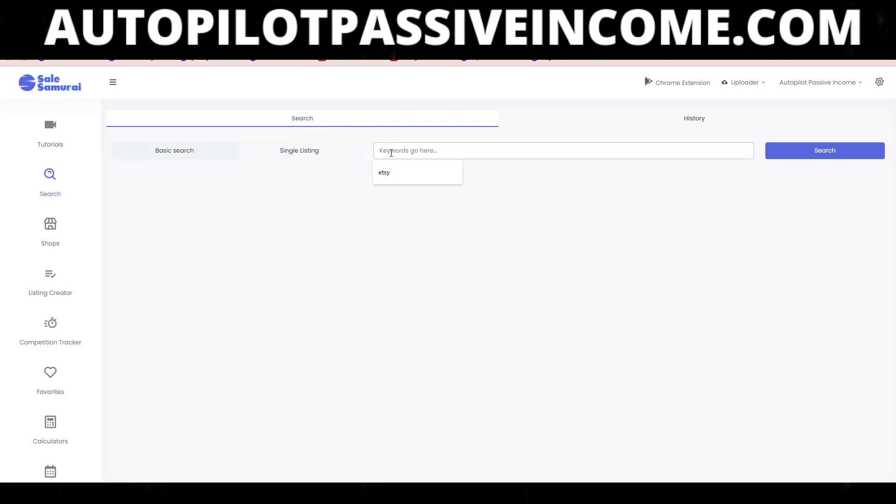
{"action": "type", "text": "dragon"}
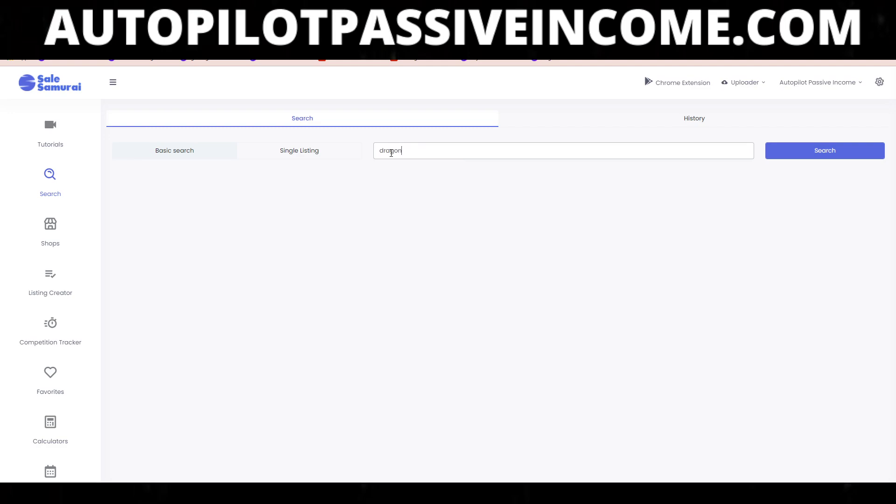
{"action": "left_click", "coordinate": [854, 155]}
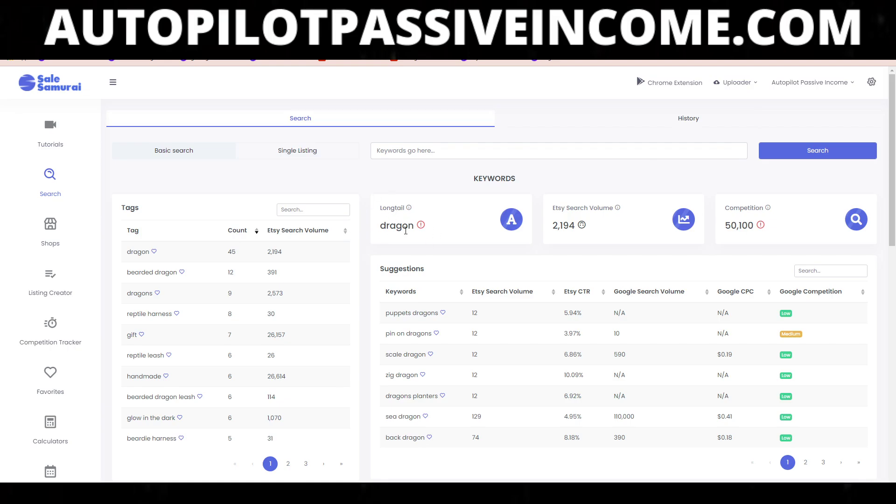
Check the Etsy search volume and competition for "dragon", and the Google search volume of the suggestion "sea dragon"
{"action": "left_click_drag", "start_coordinate": [567, 208], "coordinate": [576, 228]}
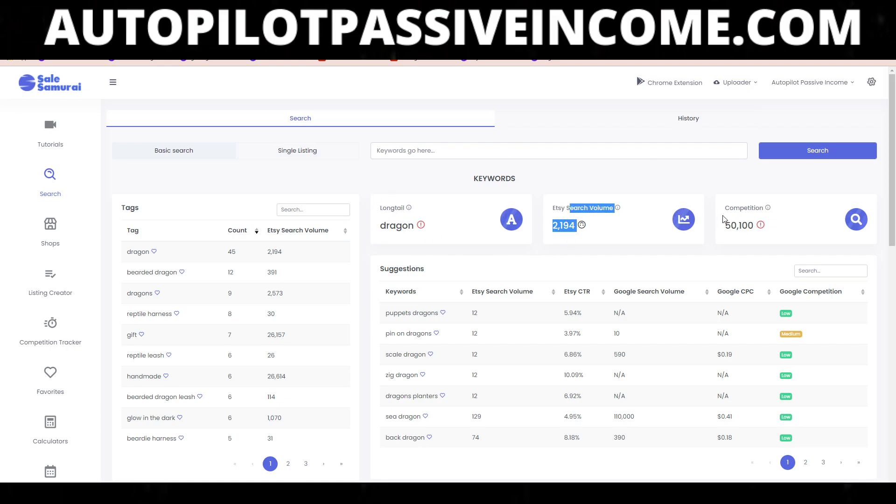
{"action": "left_click_drag", "start_coordinate": [729, 208], "coordinate": [789, 225]}
{"action": "scroll", "coordinate": [786, 244], "scroll_direction": "down", "scroll_amount": 2}
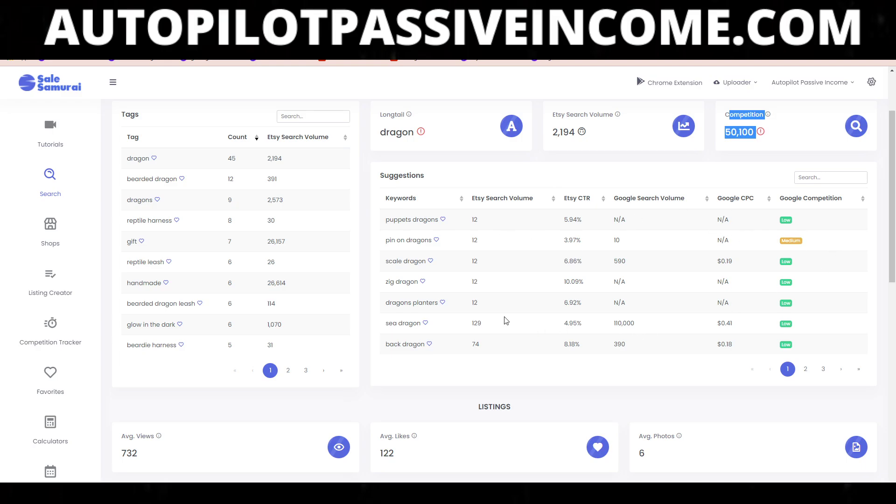
{"action": "left_click_drag", "start_coordinate": [393, 325], "coordinate": [409, 324]}
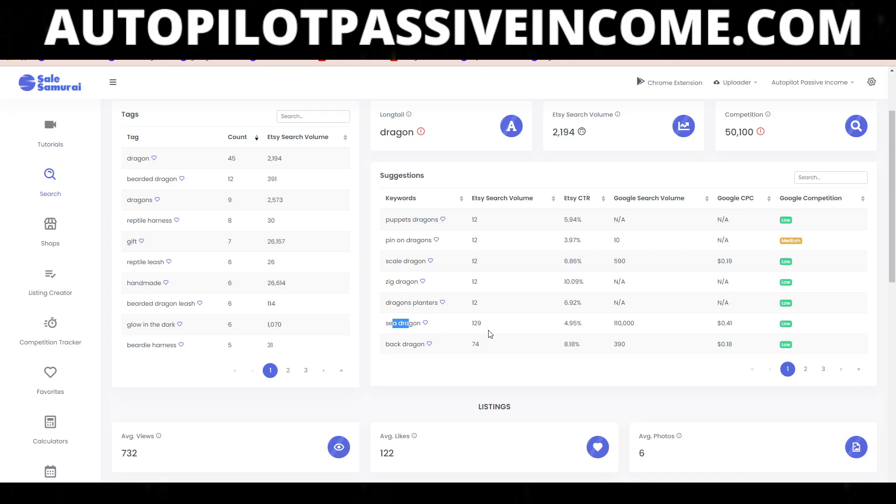
{"action": "left_click_drag", "start_coordinate": [613, 330], "coordinate": [641, 330]}
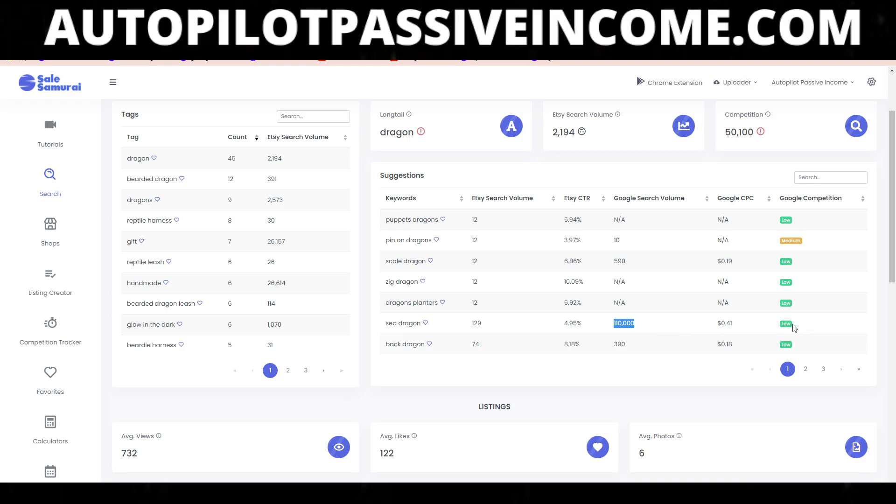
Like the suggested keyword "sea dragon" and save it in a new category named "Low Comp Keywords"
{"action": "left_click_drag", "start_coordinate": [799, 329], "coordinate": [402, 329]}
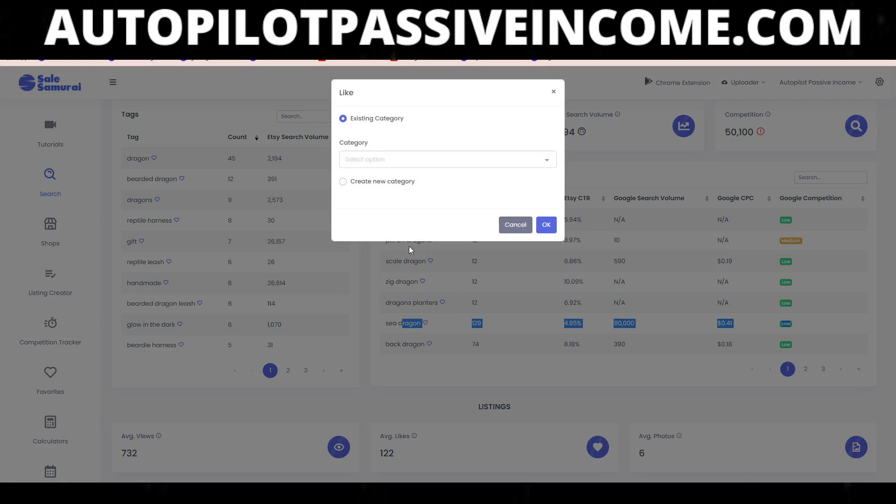
{"action": "left_click", "coordinate": [371, 160]}
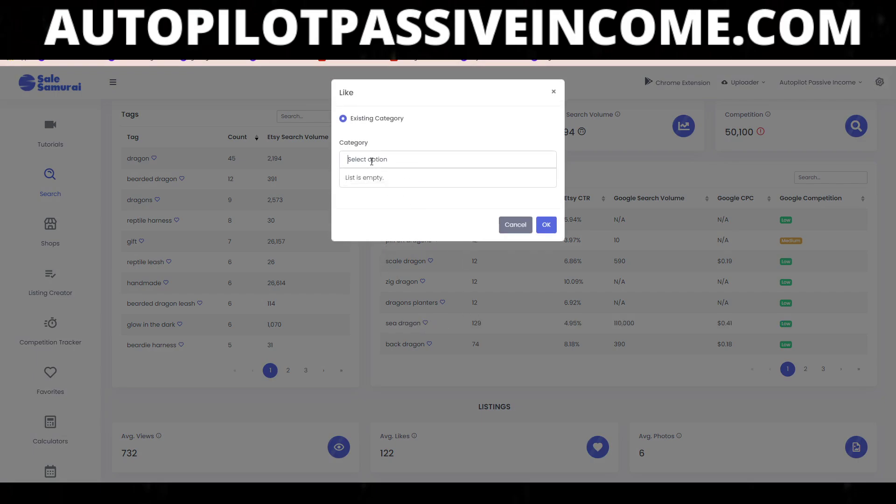
{"action": "left_click", "coordinate": [405, 148]}
{"action": "left_click", "coordinate": [364, 183]}
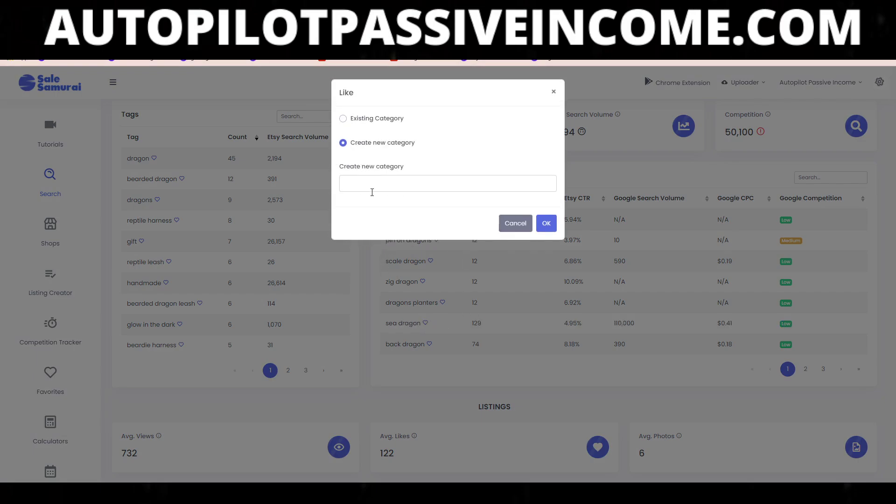
{"action": "type", "text": "Low Comp Keywords"}
{"action": "left_click", "coordinate": [547, 223]}
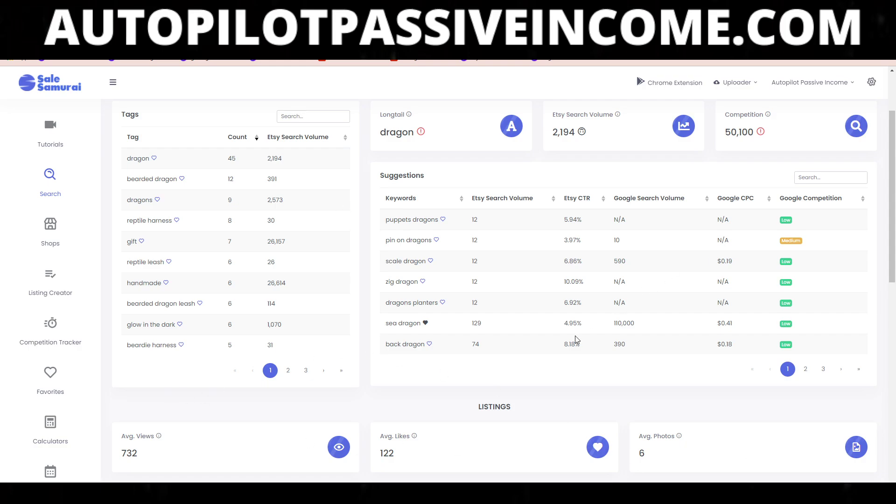
Copy the keyword "sea dragon" from the suggestions and run a basic search for it
{"action": "scroll", "coordinate": [573, 332], "scroll_direction": "down", "scroll_amount": 2}
{"action": "scroll", "coordinate": [419, 255], "scroll_direction": "up", "scroll_amount": 4}
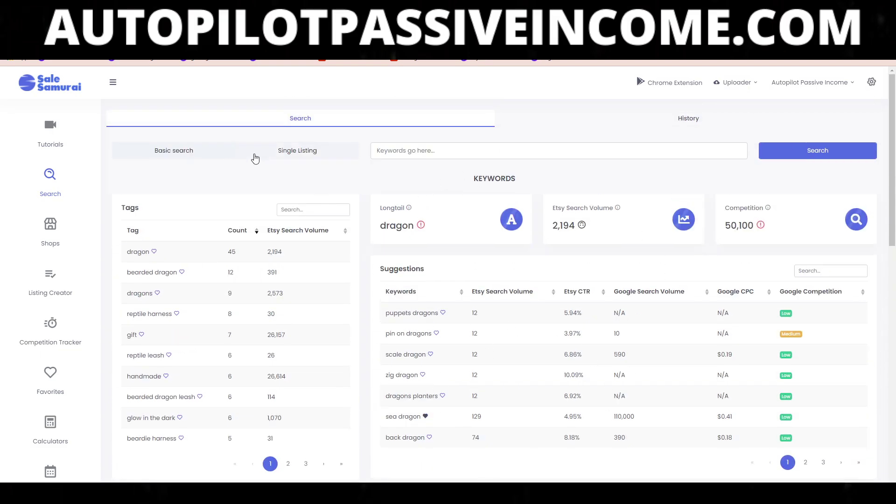
{"action": "left_click_drag", "start_coordinate": [378, 423], "coordinate": [422, 426]}
{"action": "right_click", "coordinate": [422, 426]}
{"action": "left_click", "coordinate": [431, 432]}
{"action": "left_click", "coordinate": [402, 157]}
{"action": "key", "text": "ctrl+v"}
{"action": "left_click", "coordinate": [803, 154]}
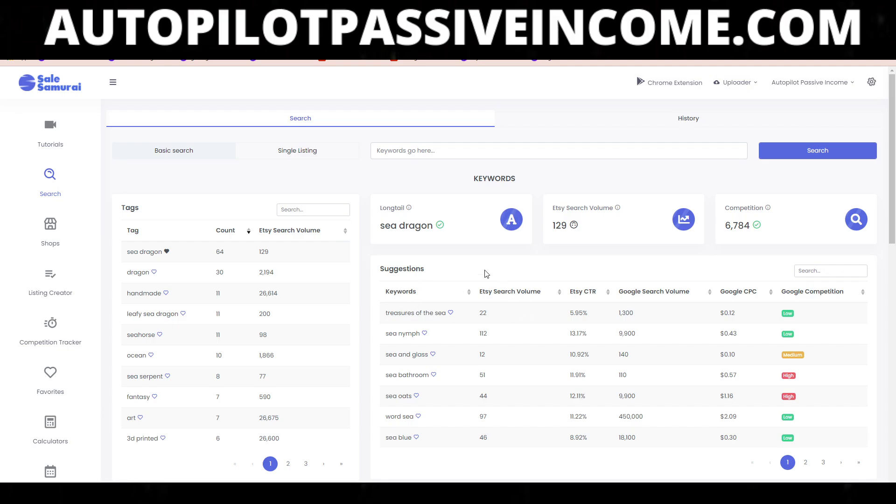
Browse the first three pages of tags for "sea dragon" and return to the first page
{"action": "left_click_drag", "start_coordinate": [388, 268], "coordinate": [432, 274]}
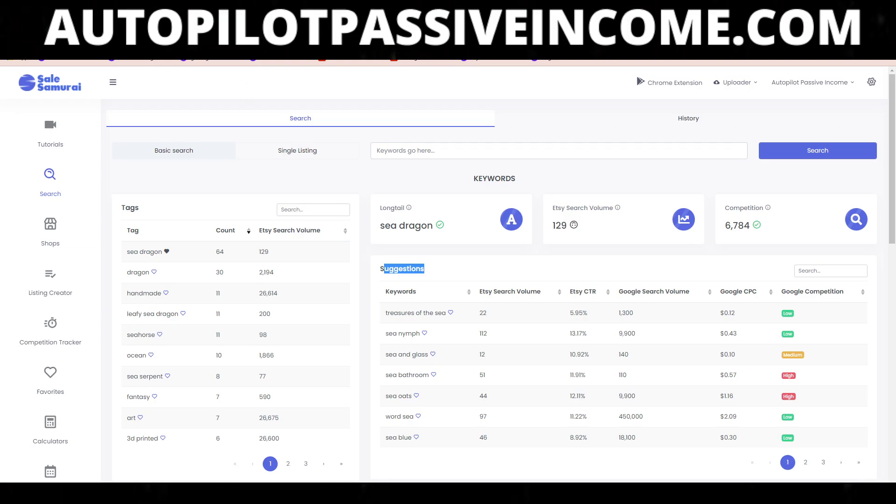
{"action": "left_click", "coordinate": [292, 464]}
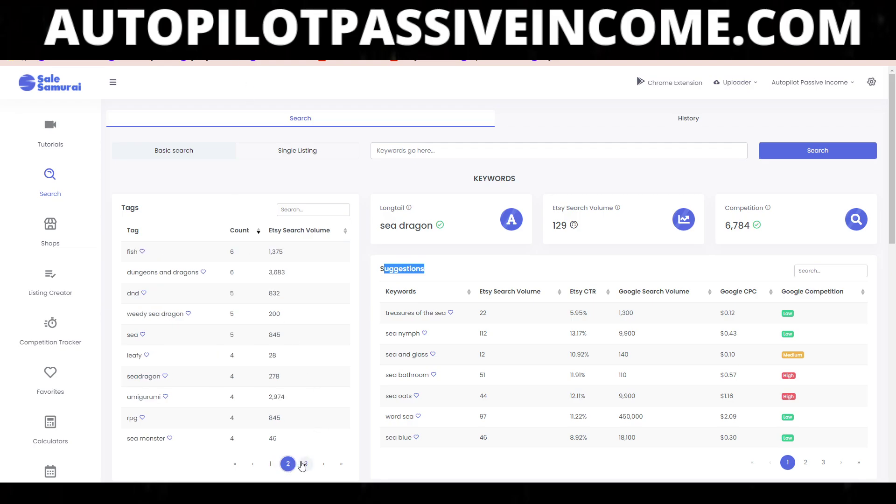
{"action": "left_click", "coordinate": [305, 464]}
{"action": "left_click", "coordinate": [272, 464]}
{"action": "left_click", "coordinate": [270, 464]}
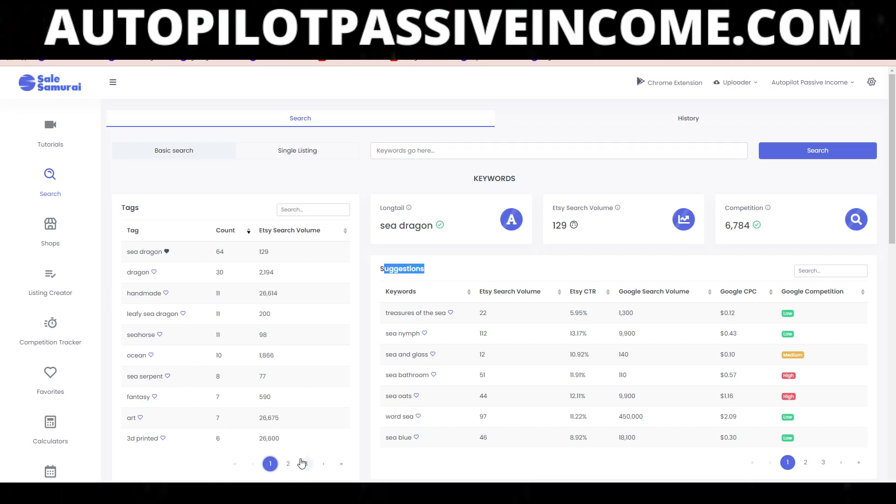
{"action": "left_click", "coordinate": [288, 463]}
{"action": "left_click", "coordinate": [306, 464]}
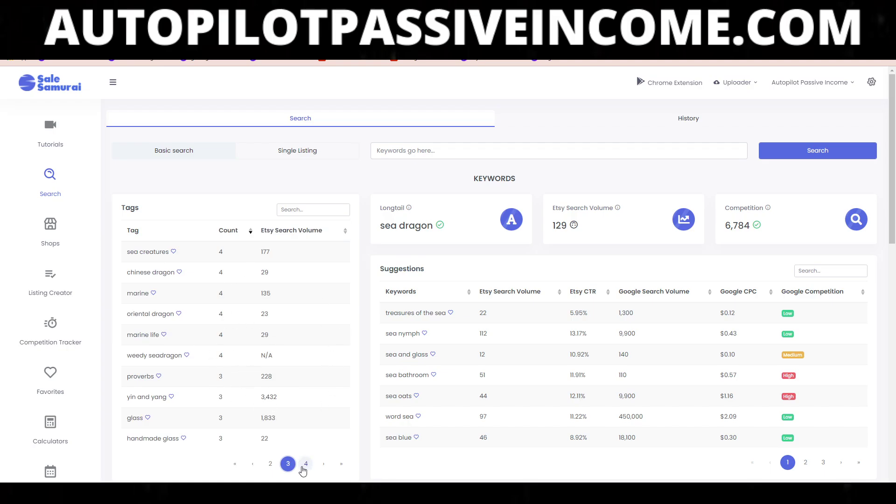
{"action": "left_click", "coordinate": [270, 464]}
{"action": "left_click", "coordinate": [266, 465]}
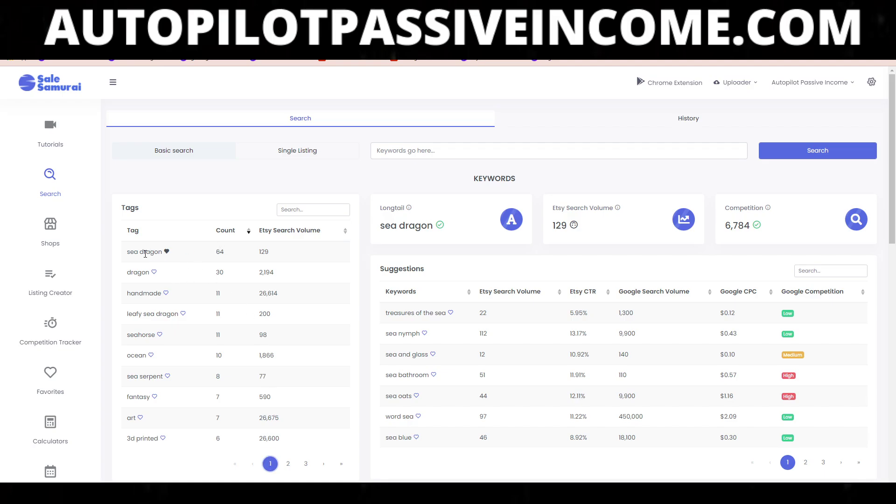
Examine the tags "sea dragon", "dragon" and "sea serpent", comparing how often each is used
{"action": "left_click_drag", "start_coordinate": [133, 255], "coordinate": [231, 258]}
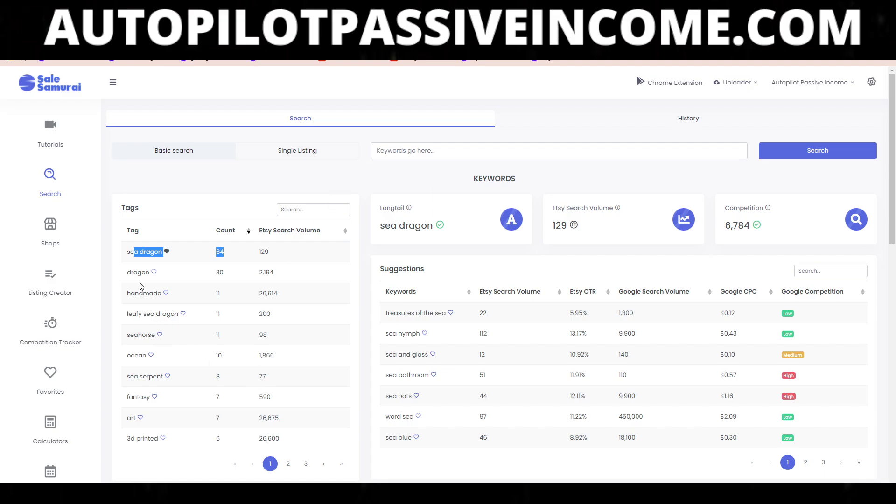
{"action": "left_click_drag", "start_coordinate": [132, 272], "coordinate": [164, 276]}
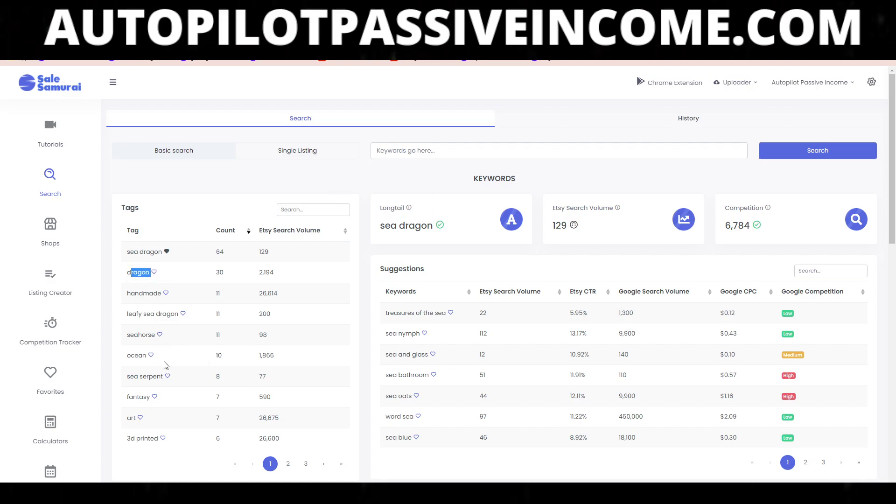
{"action": "left_click_drag", "start_coordinate": [133, 377], "coordinate": [187, 379]}
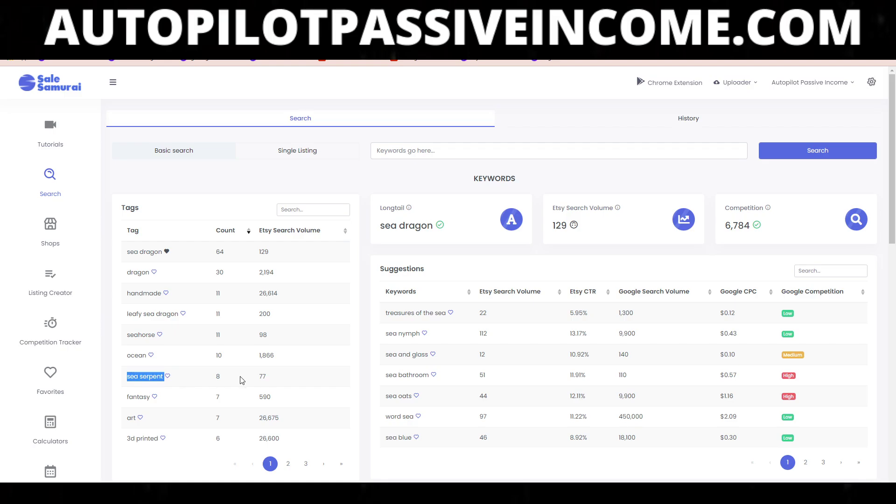
{"action": "left_click_drag", "start_coordinate": [228, 378], "coordinate": [205, 380]}
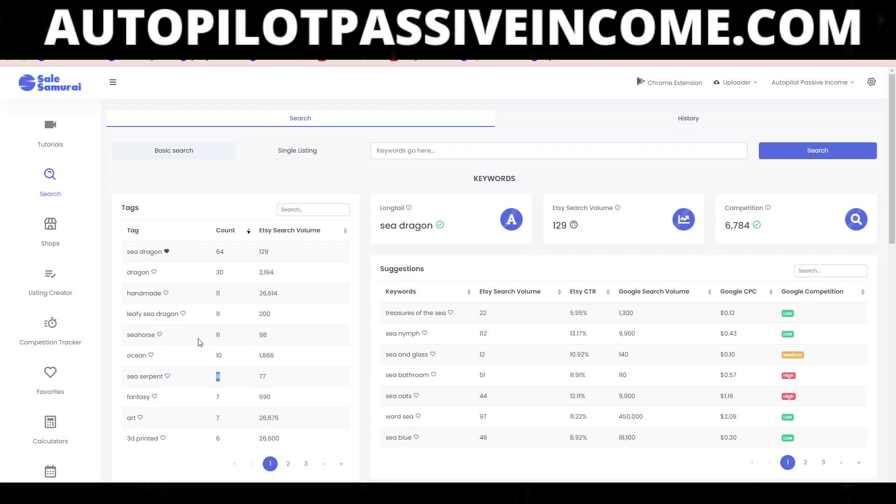
Like the tag "sea serpent" and save it in a new category named "Alternative Tags"
{"action": "left_click_drag", "start_coordinate": [126, 379], "coordinate": [164, 378]}
{"action": "left_click", "coordinate": [167, 376]}
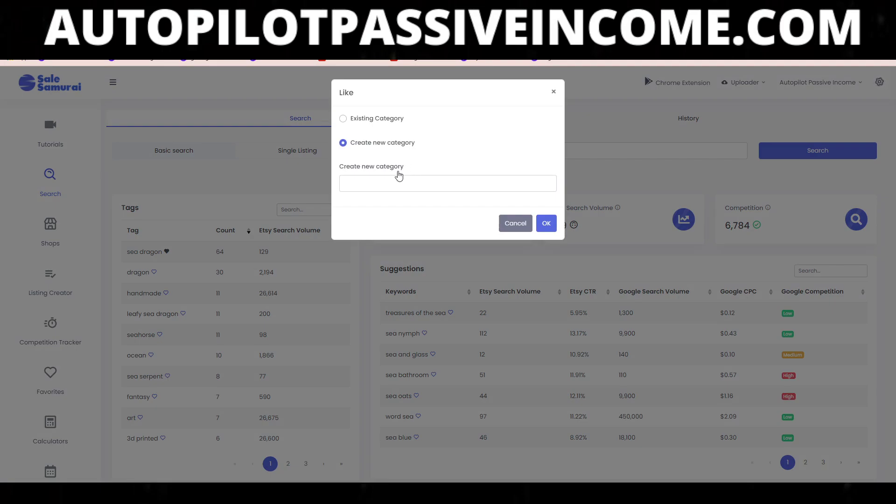
{"action": "left_click", "coordinate": [356, 120]}
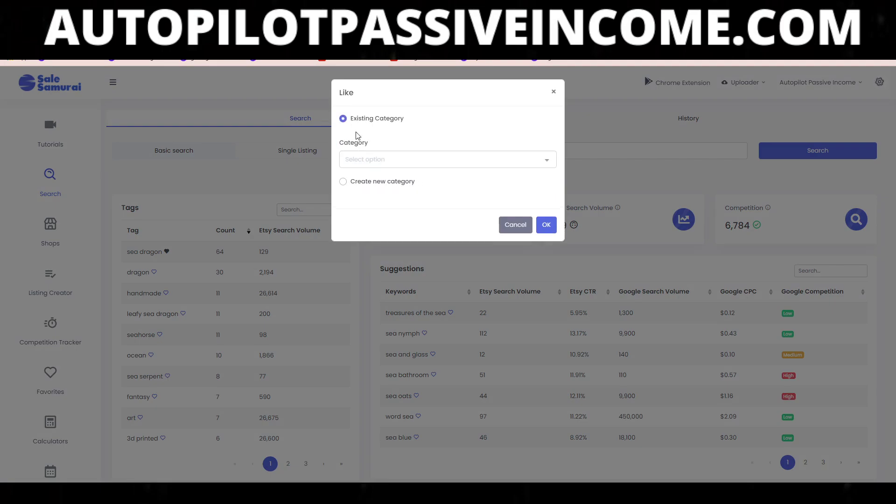
{"action": "left_click", "coordinate": [344, 182]}
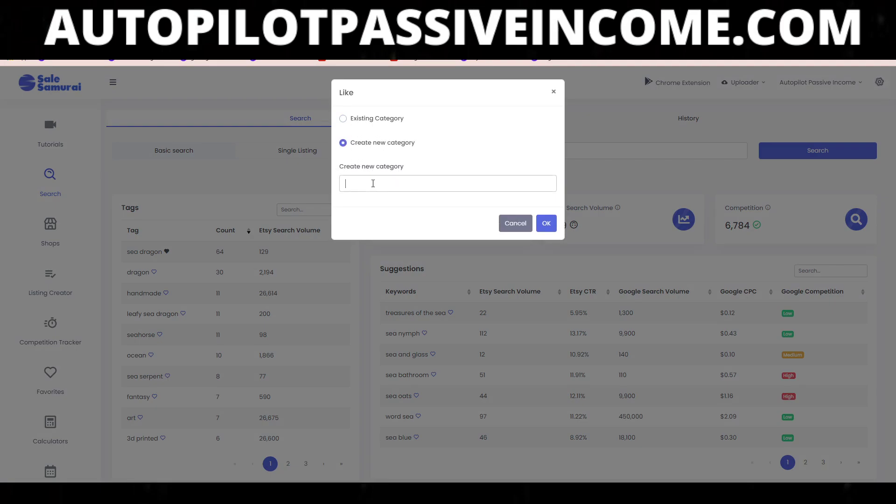
{"action": "type", "text": "Alternative Tags"}
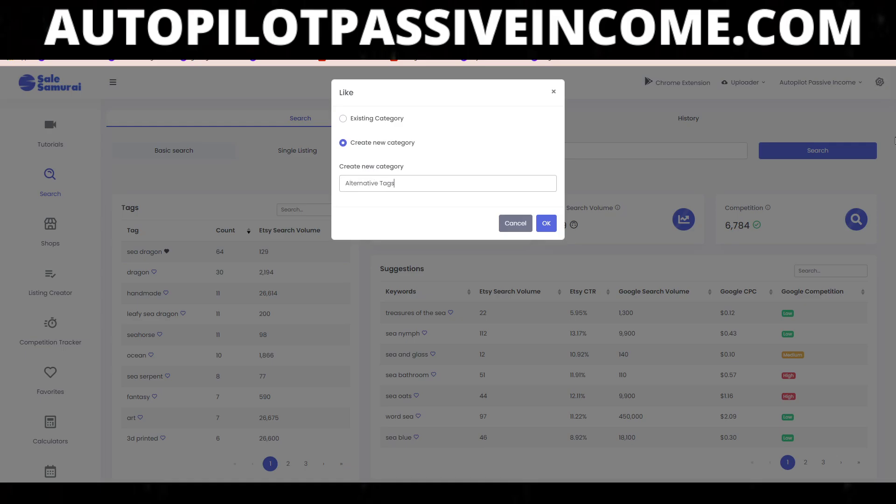
{"action": "left_click", "coordinate": [545, 223]}
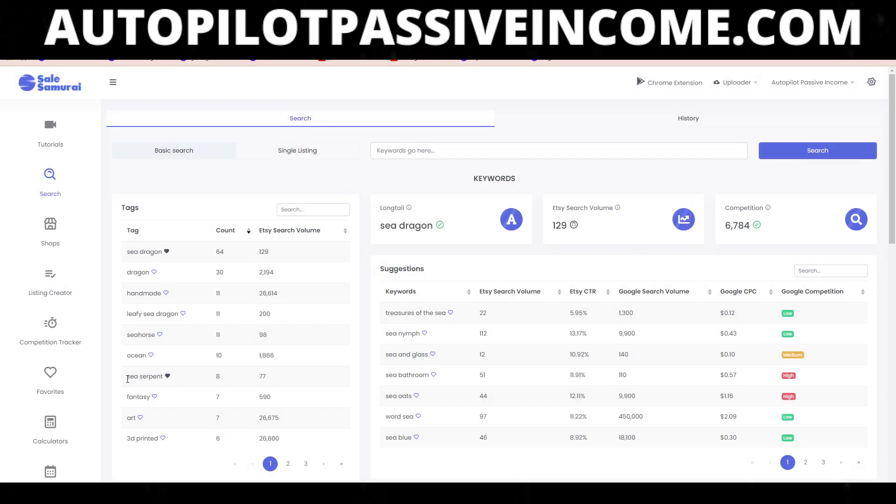
Copy the tag "sea serpent" from the tag list and run a basic search for it
{"action": "left_click_drag", "start_coordinate": [127, 378], "coordinate": [166, 382]}
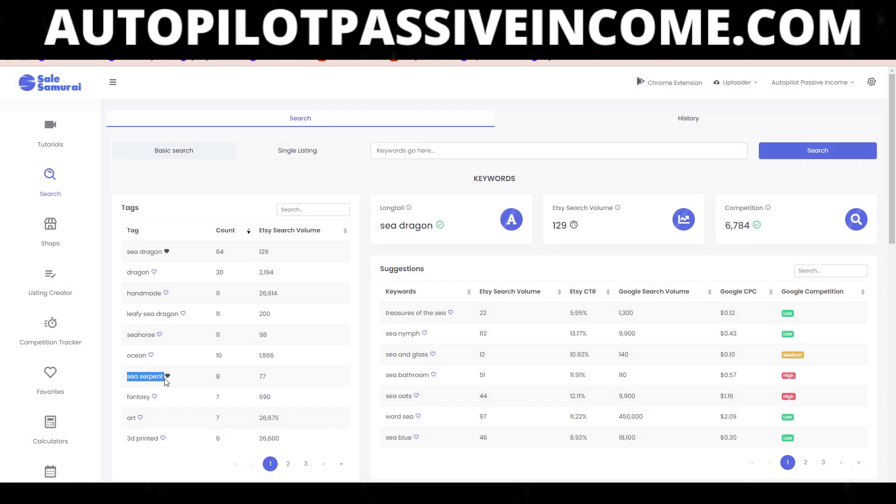
{"action": "right_click", "coordinate": [165, 381]}
{"action": "left_click", "coordinate": [175, 385]}
{"action": "left_click", "coordinate": [459, 157]}
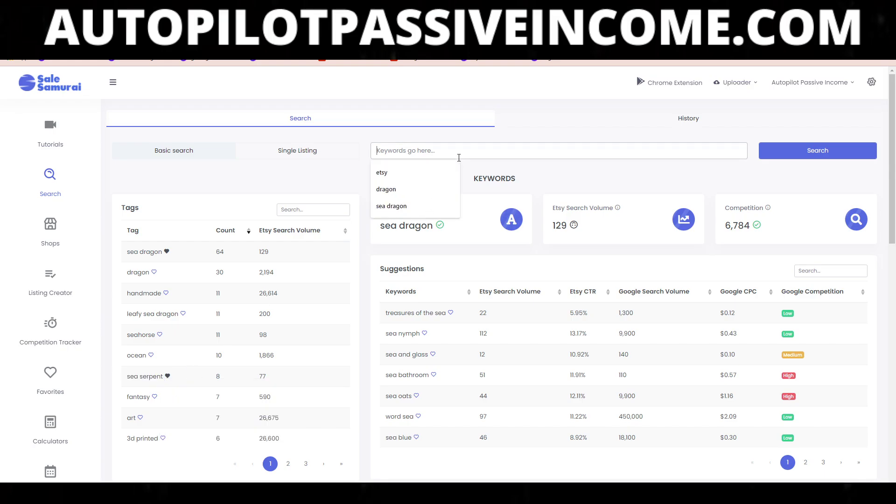
{"action": "key", "text": "ctrl+v"}
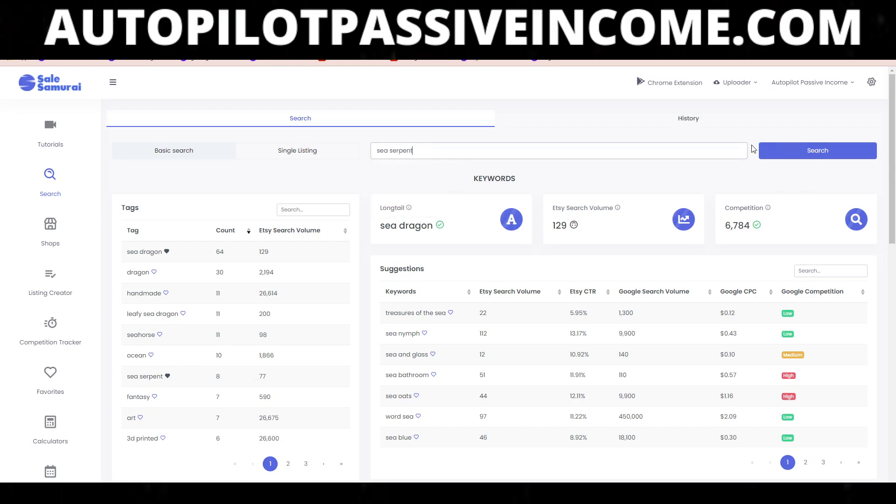
{"action": "left_click", "coordinate": [782, 148]}
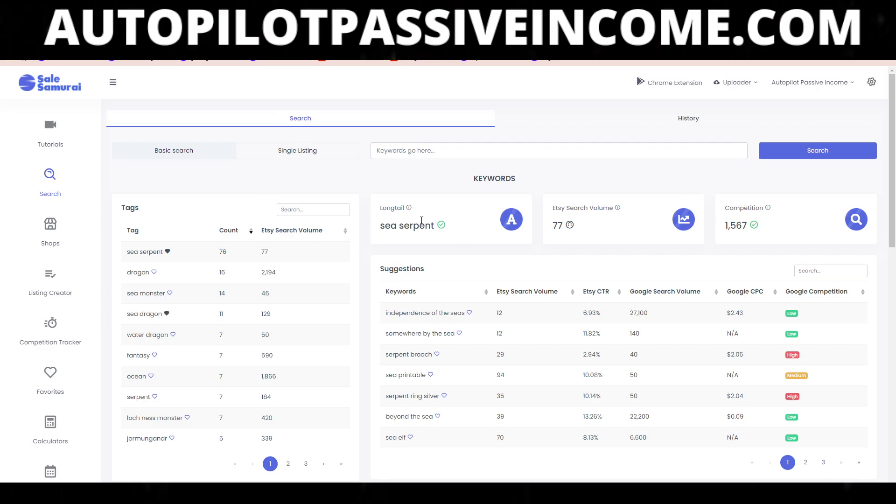
Set the "sea serpent" listings table to show 50 entries
{"action": "scroll", "coordinate": [421, 220], "scroll_direction": "down", "scroll_amount": 10}
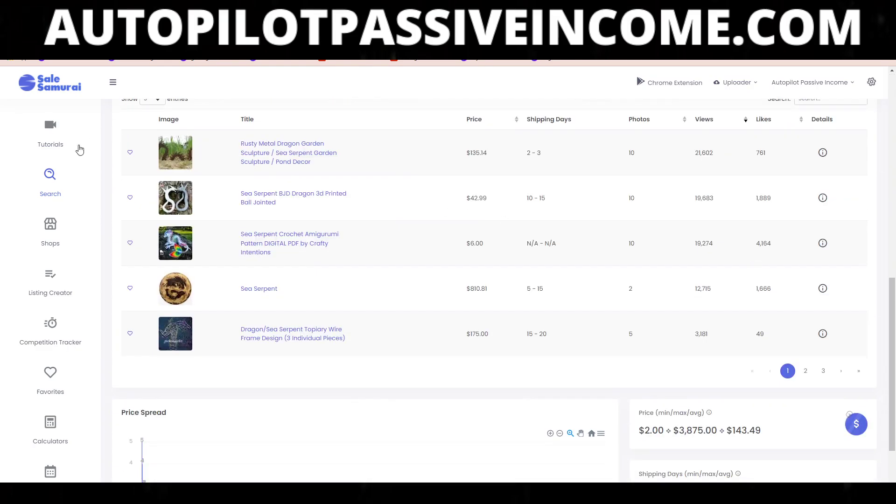
{"action": "scroll", "coordinate": [164, 165], "scroll_direction": "up", "scroll_amount": 1}
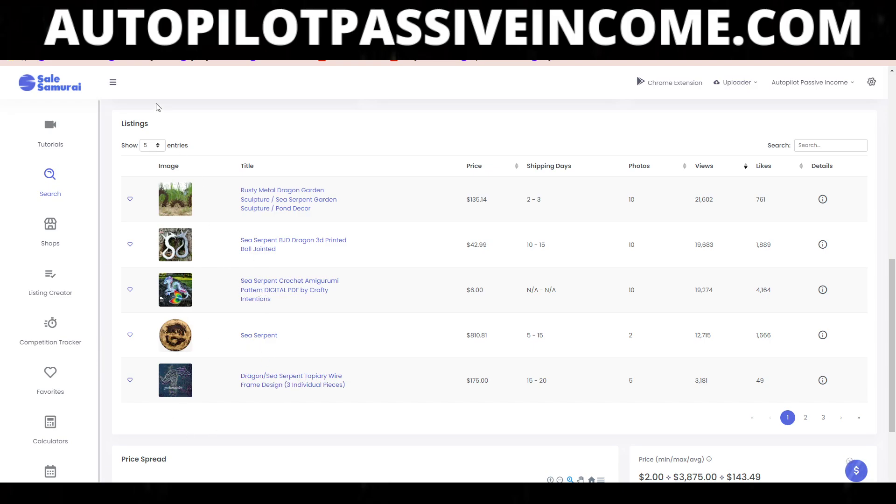
{"action": "left_click", "coordinate": [151, 146]}
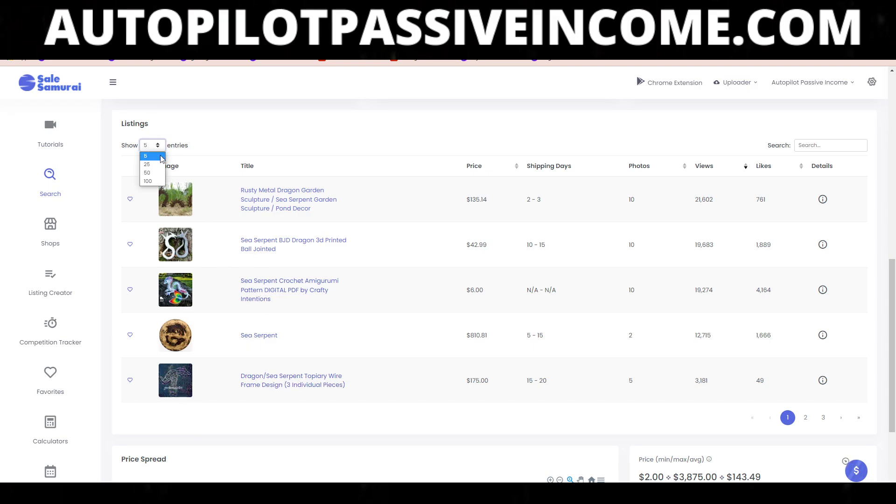
{"action": "left_click", "coordinate": [150, 178]}
Examine the "sea serpent" listings for product types, prices, views and likes, and return to the keyword overview
{"action": "scroll", "coordinate": [300, 303], "scroll_direction": "down", "scroll_amount": 7}
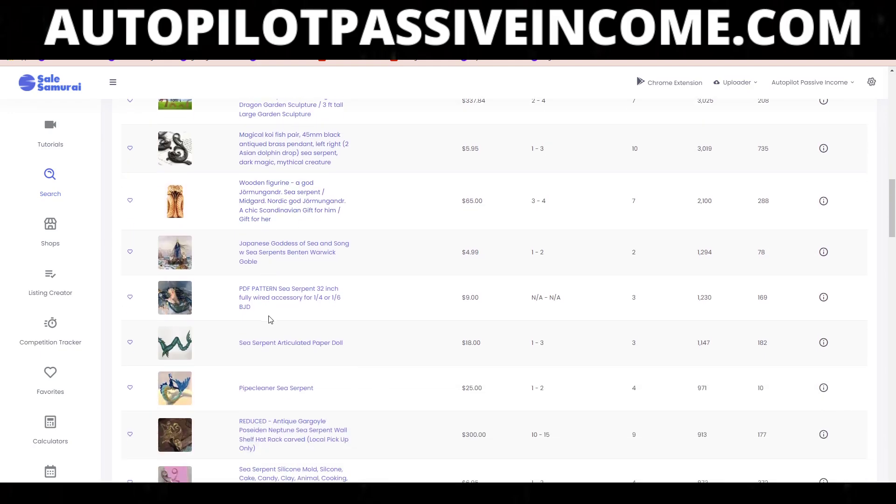
{"action": "scroll", "coordinate": [309, 368], "scroll_direction": "down", "scroll_amount": 5}
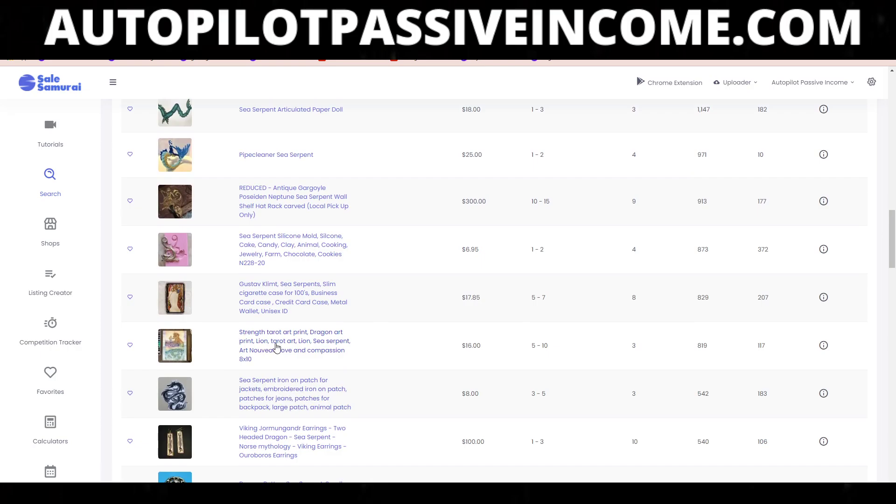
{"action": "scroll", "coordinate": [292, 359], "scroll_direction": "down", "scroll_amount": 5}
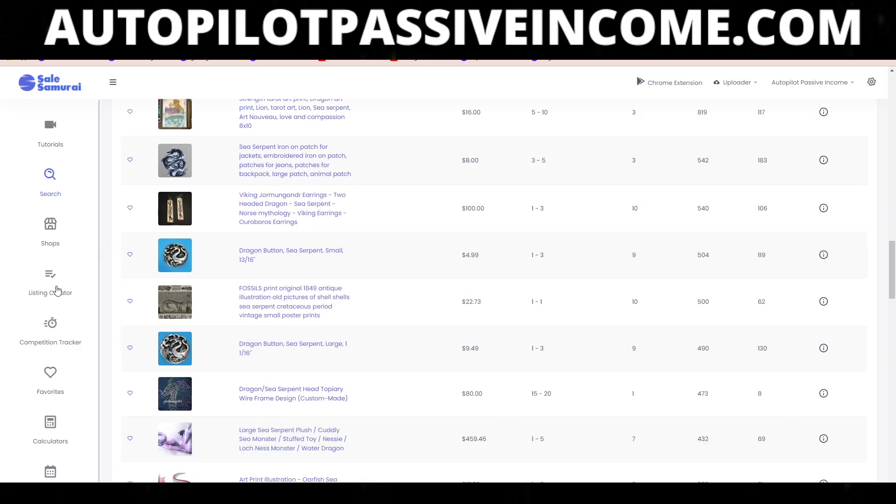
{"action": "scroll", "coordinate": [644, 246], "scroll_direction": "up", "scroll_amount": 11}
{"action": "scroll", "coordinate": [644, 261], "scroll_direction": "down", "scroll_amount": 2}
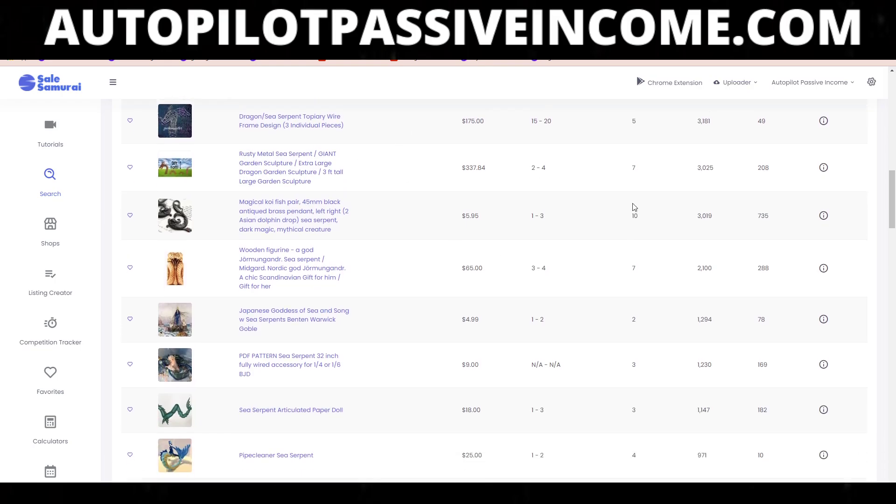
{"action": "scroll", "coordinate": [514, 233], "scroll_direction": "up", "scroll_amount": 5}
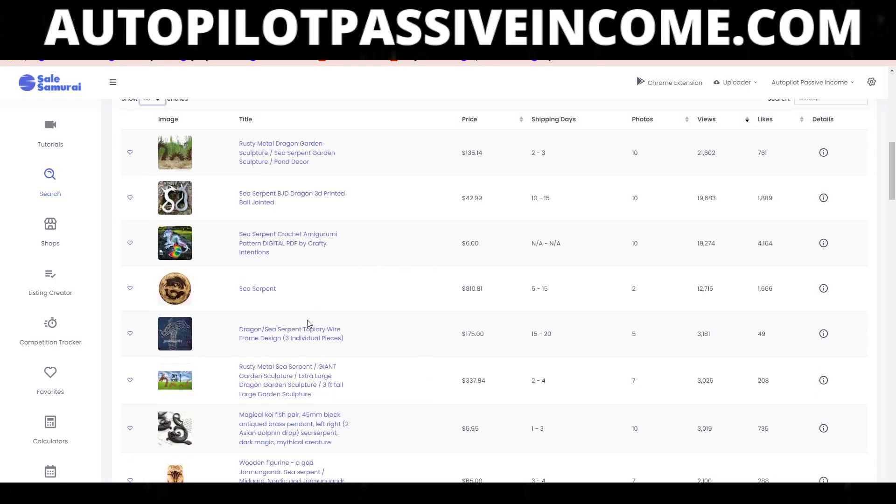
{"action": "scroll", "coordinate": [258, 448], "scroll_direction": "down", "scroll_amount": 8}
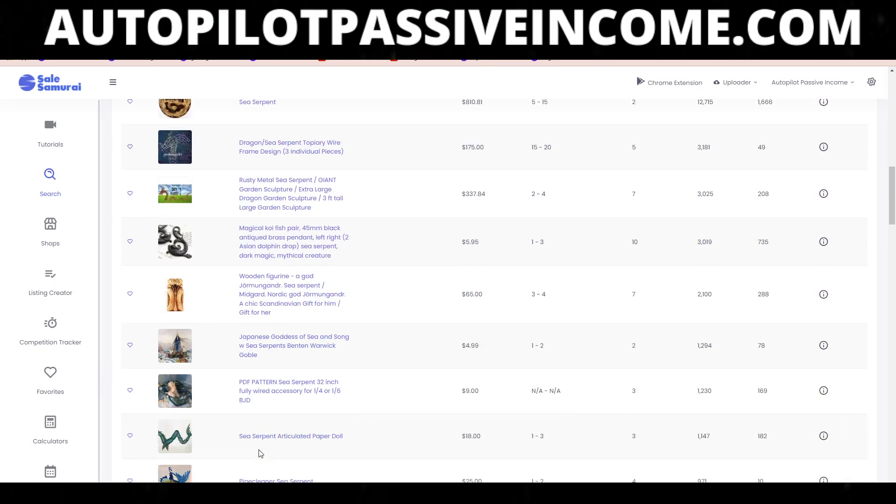
{"action": "scroll", "coordinate": [252, 420], "scroll_direction": "down", "scroll_amount": 5}
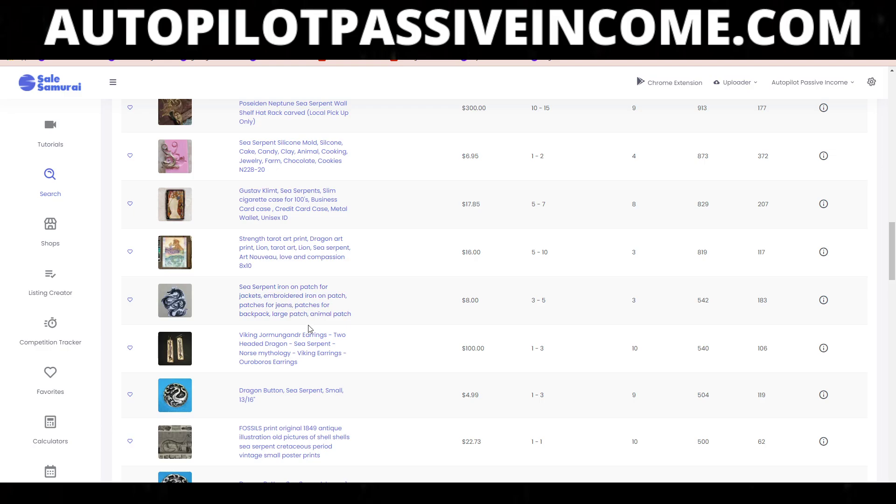
{"action": "scroll", "coordinate": [308, 328], "scroll_direction": "up", "scroll_amount": 15}
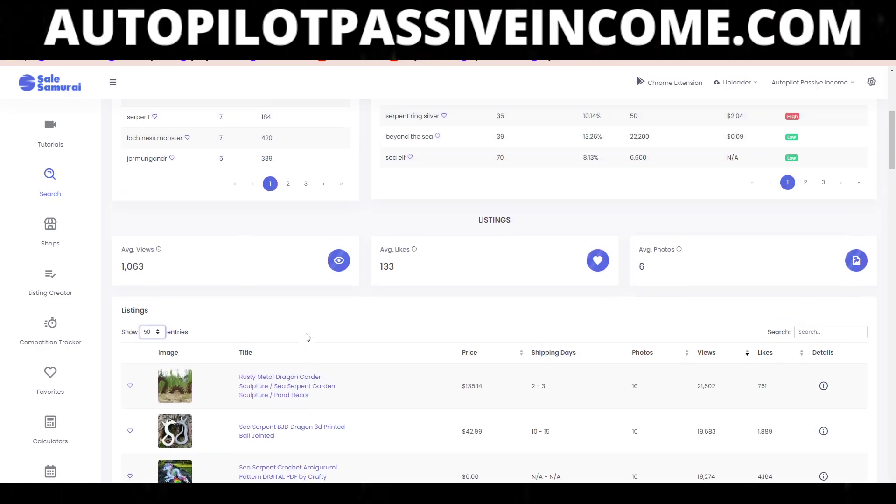
{"action": "scroll", "coordinate": [325, 332], "scroll_direction": "up", "scroll_amount": 6}
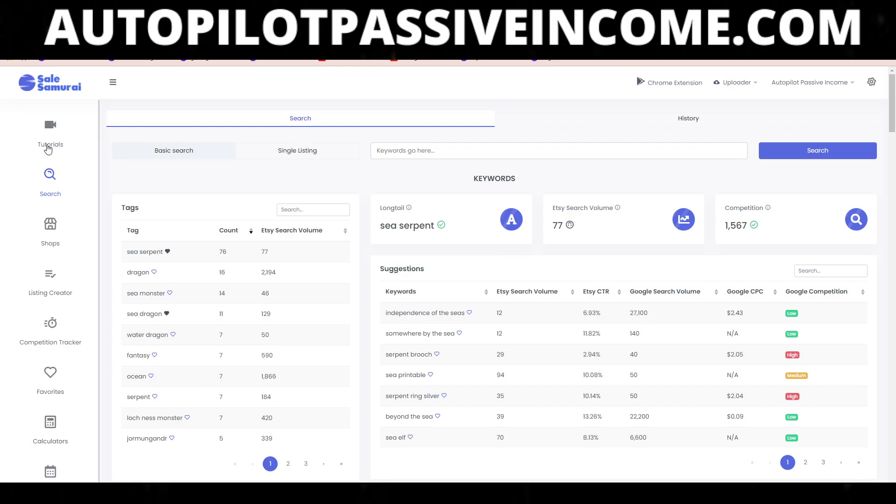
{"action": "left_click", "coordinate": [91, 492]}
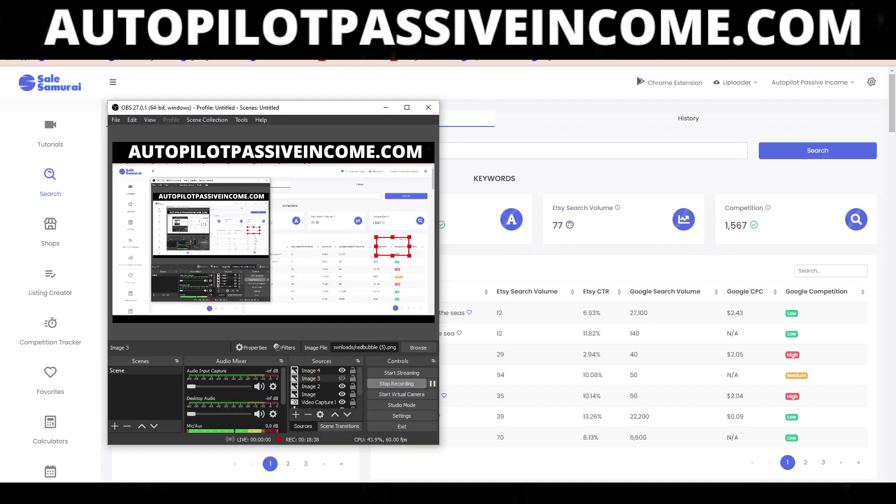